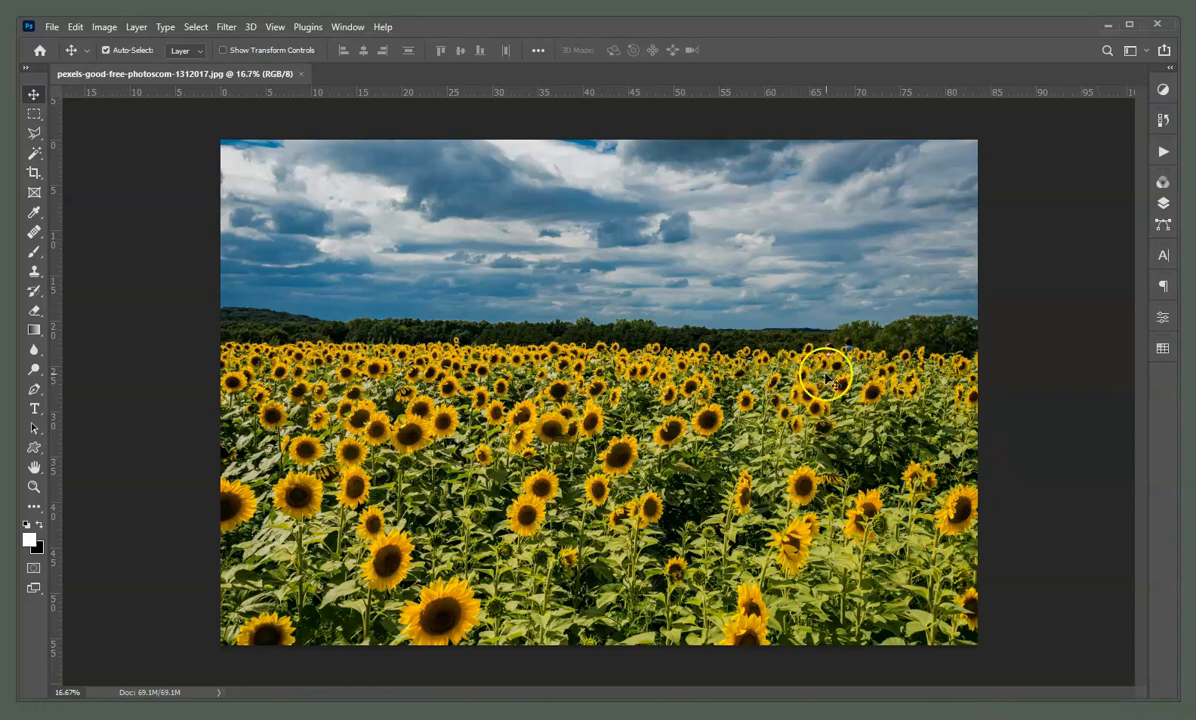
Save the full-size photo to the Desktop as a Baseline (Standard) JPEG named with the owner's name plus 'original'
left_click(53, 28)
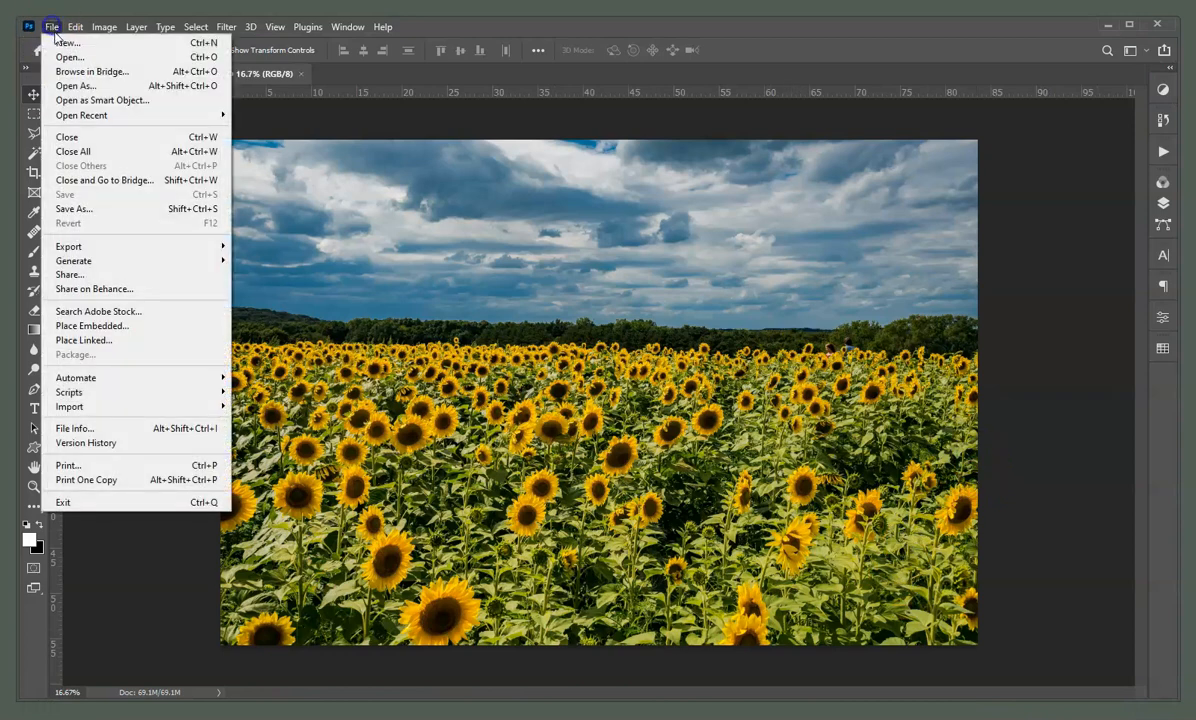
left_click(111, 213)
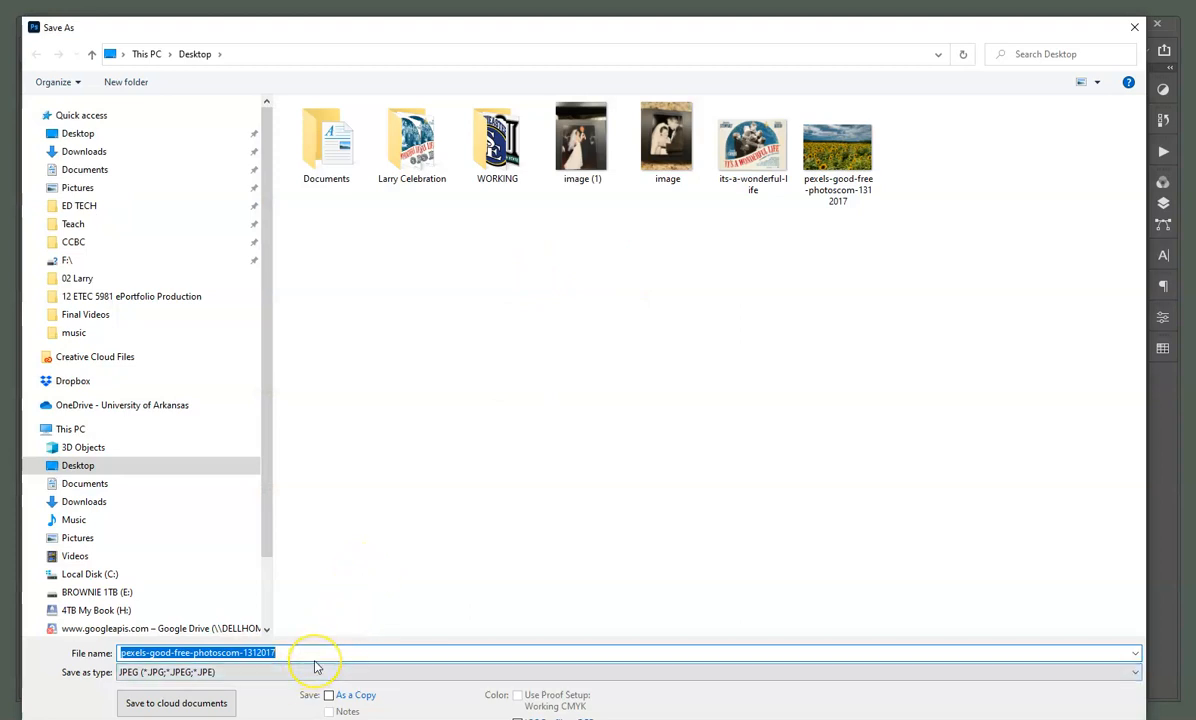
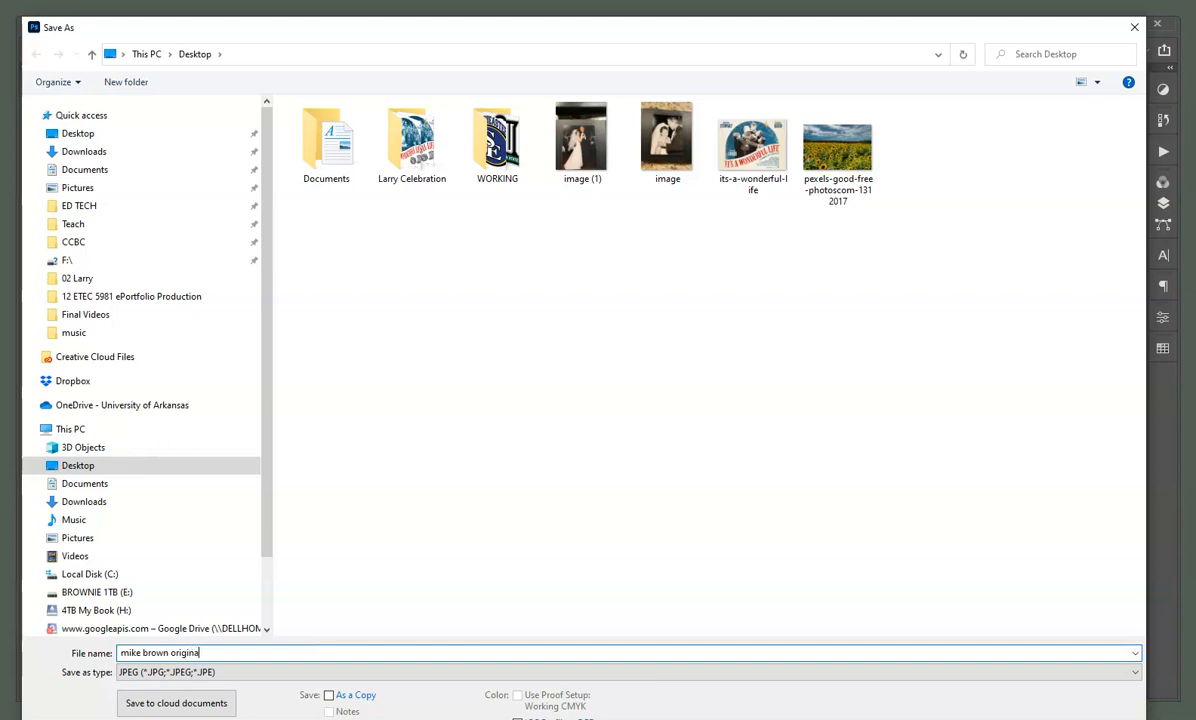
left_click(358, 672)
left_click(358, 674)
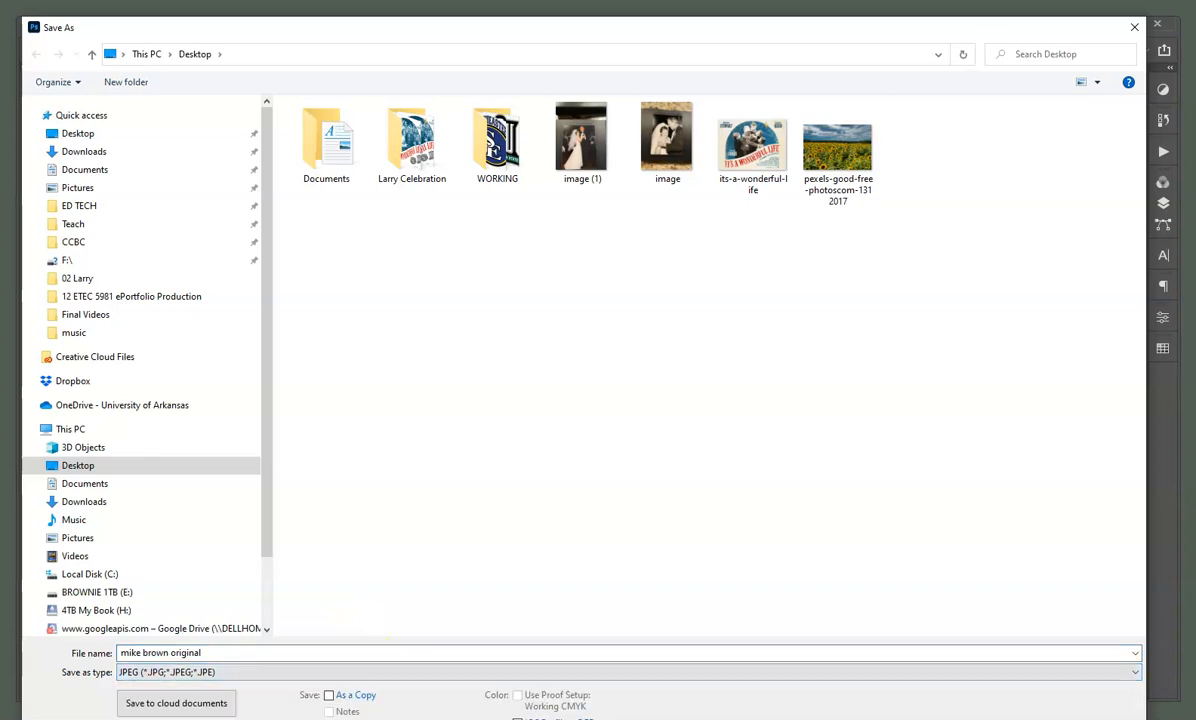
key("Return")
left_click(474, 248)
left_click(603, 134)
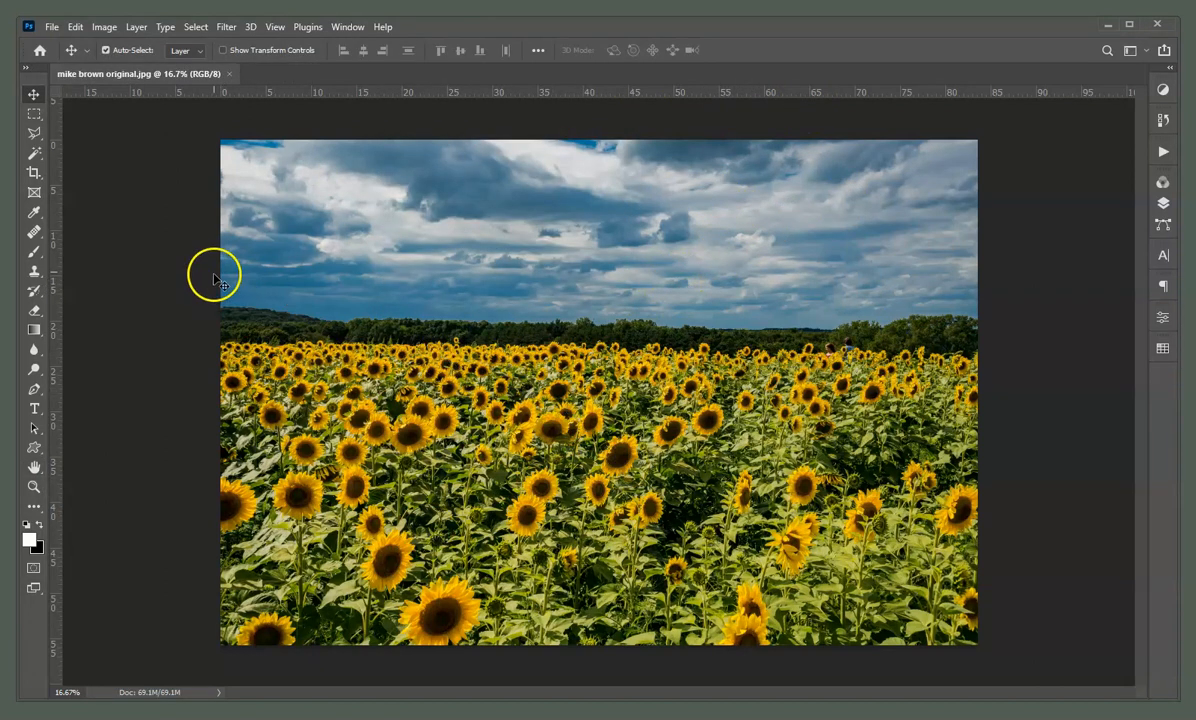
Duplicate the image as 'original copy' and close the saved original document
left_click(104, 27)
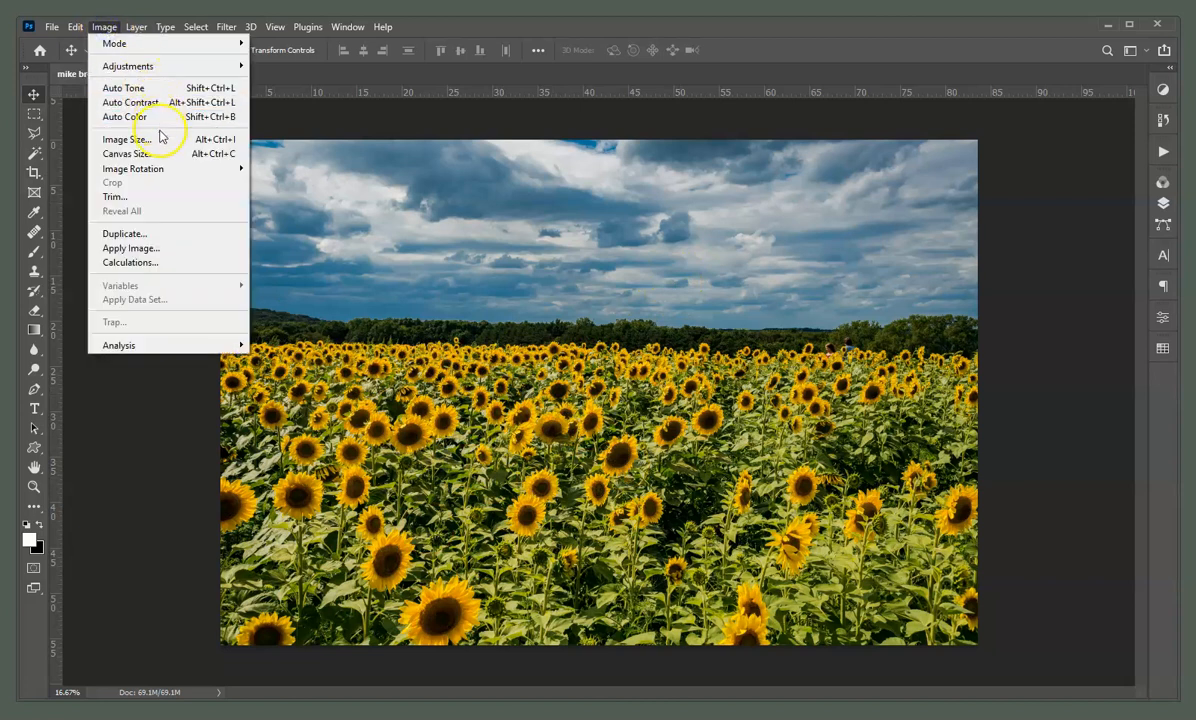
left_click(166, 237)
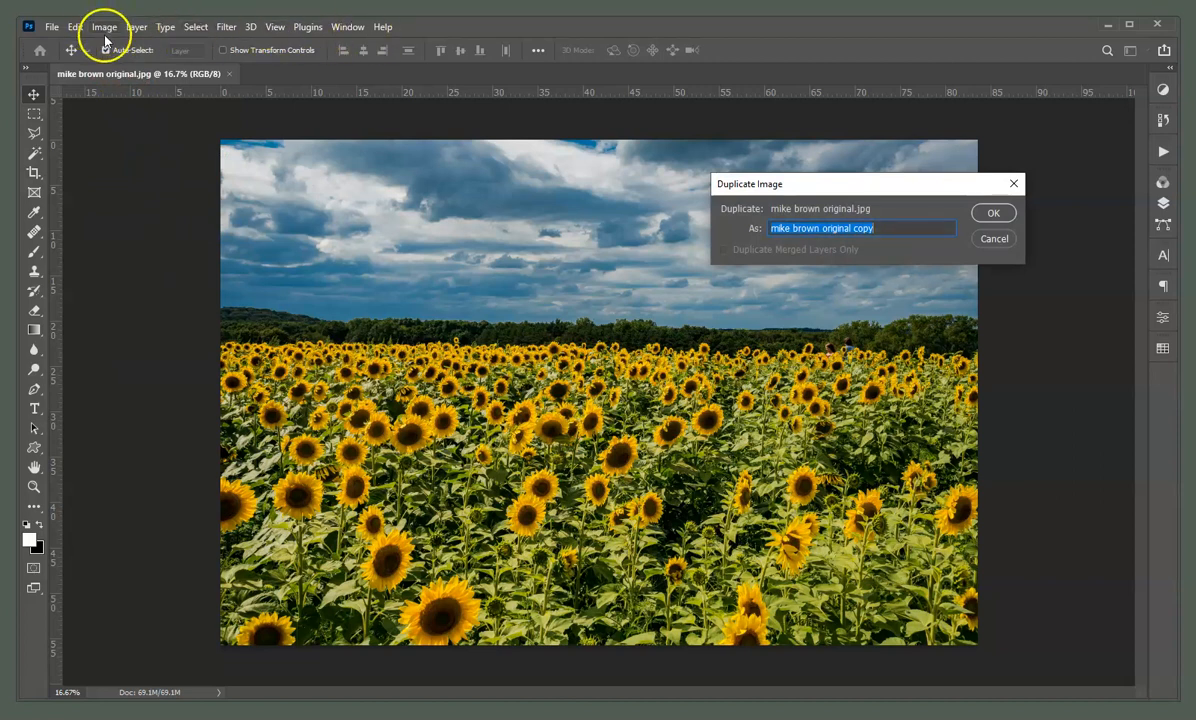
left_click(105, 35)
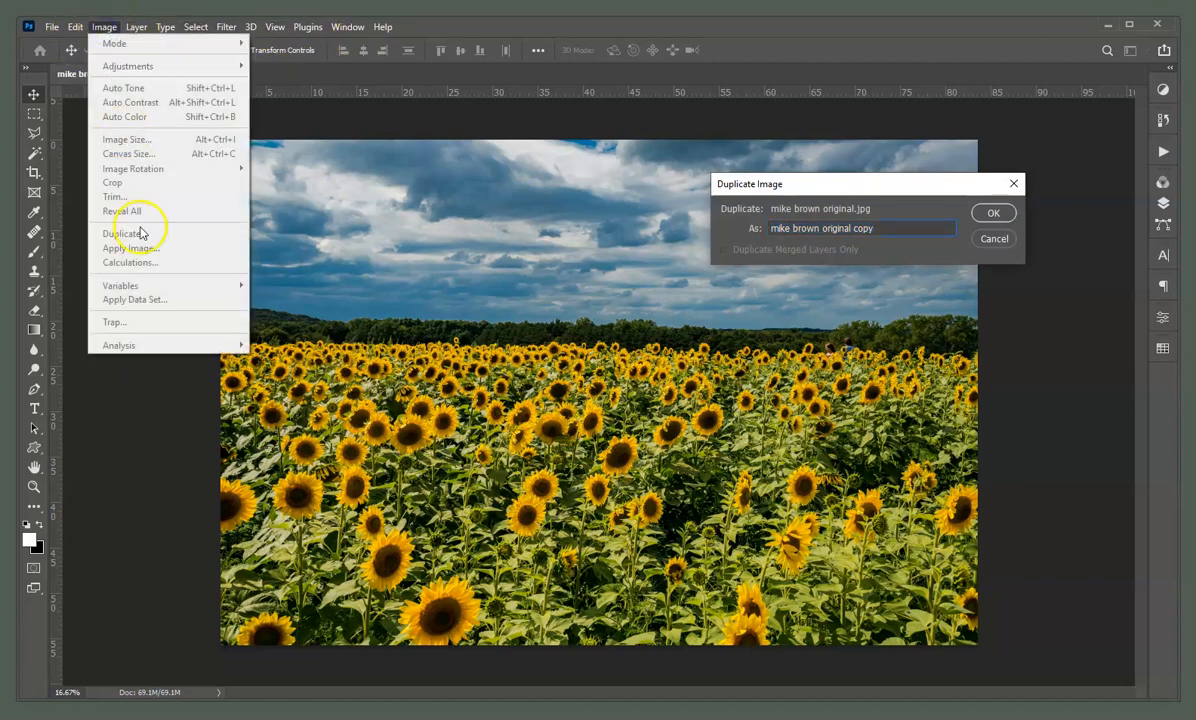
left_click(995, 213)
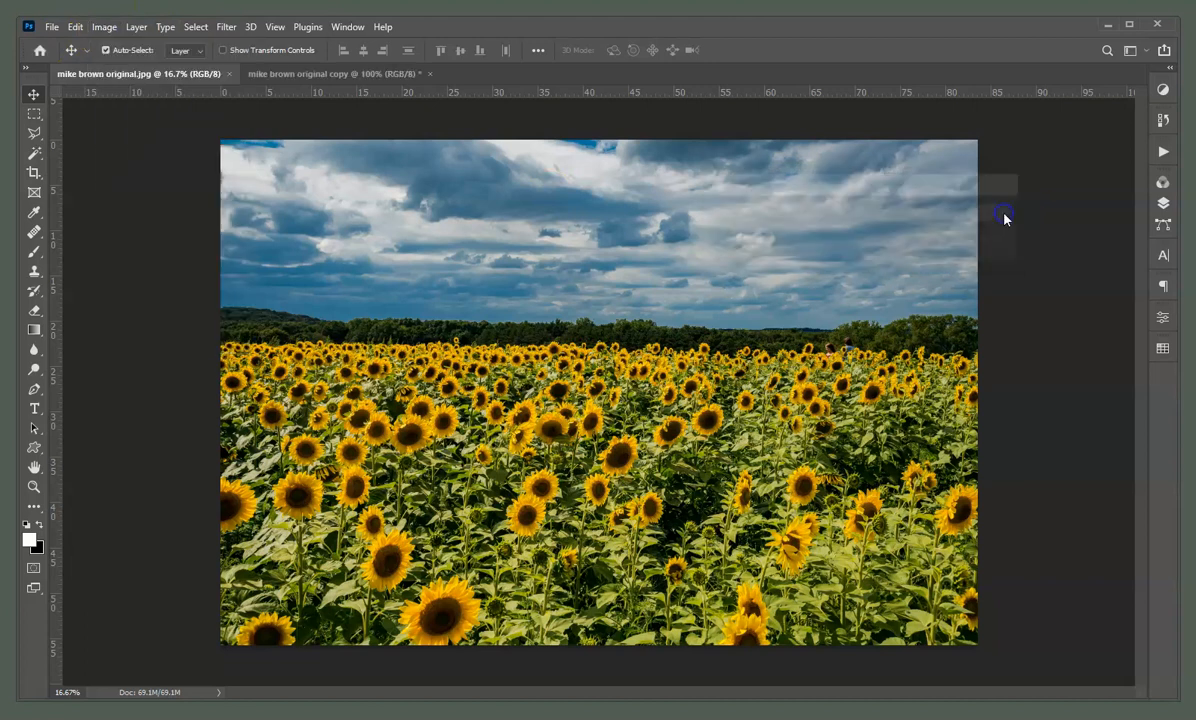
left_click(200, 72)
left_click(228, 74)
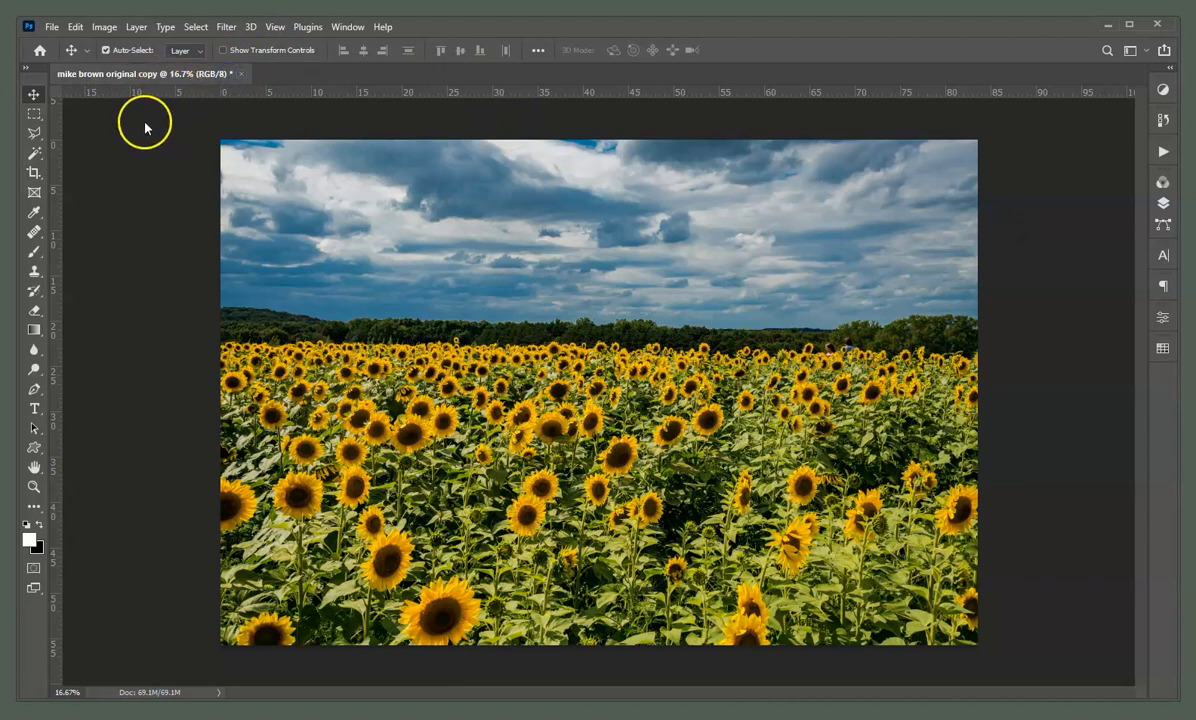
Resize the copy to 4 inches wide at 300 pixels/inch, giving 1200 × 801 px
left_click(136, 80)
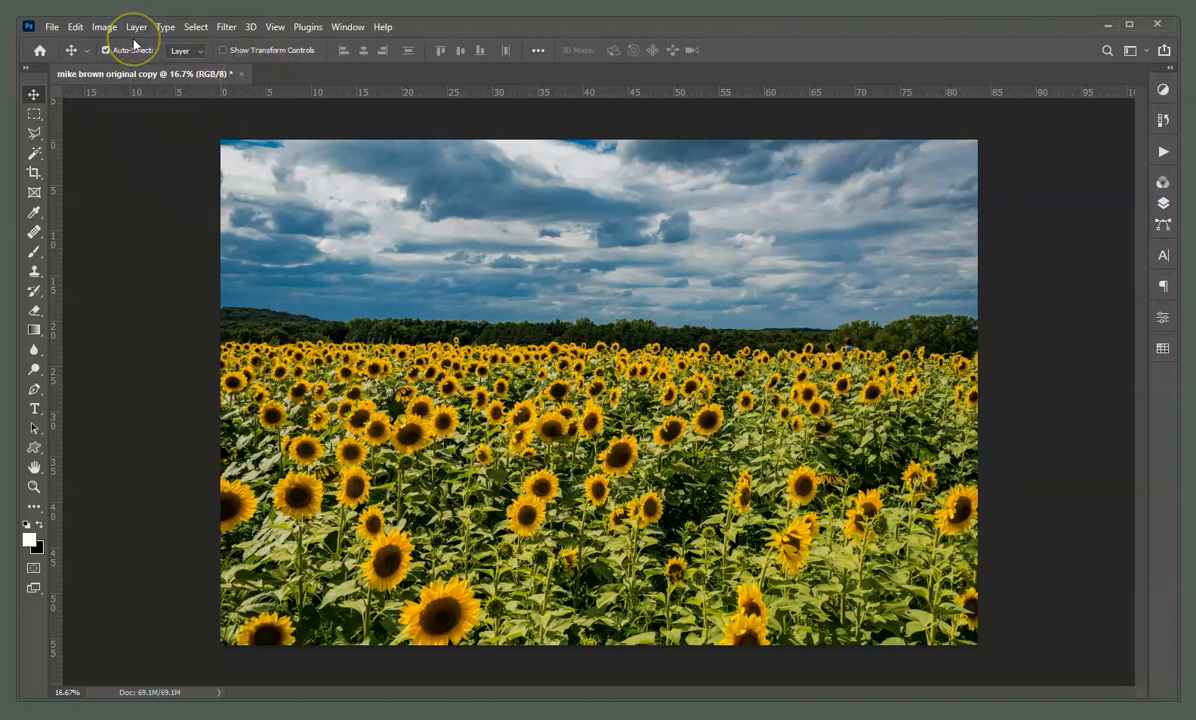
left_click(104, 27)
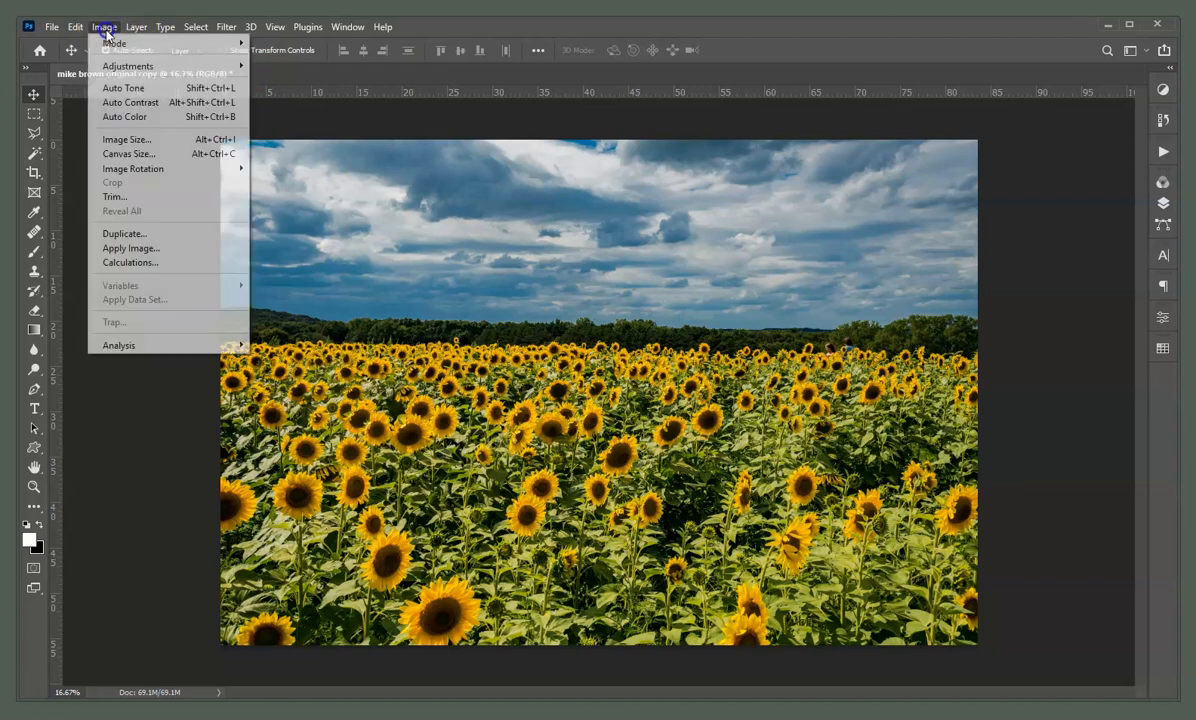
left_click(139, 139)
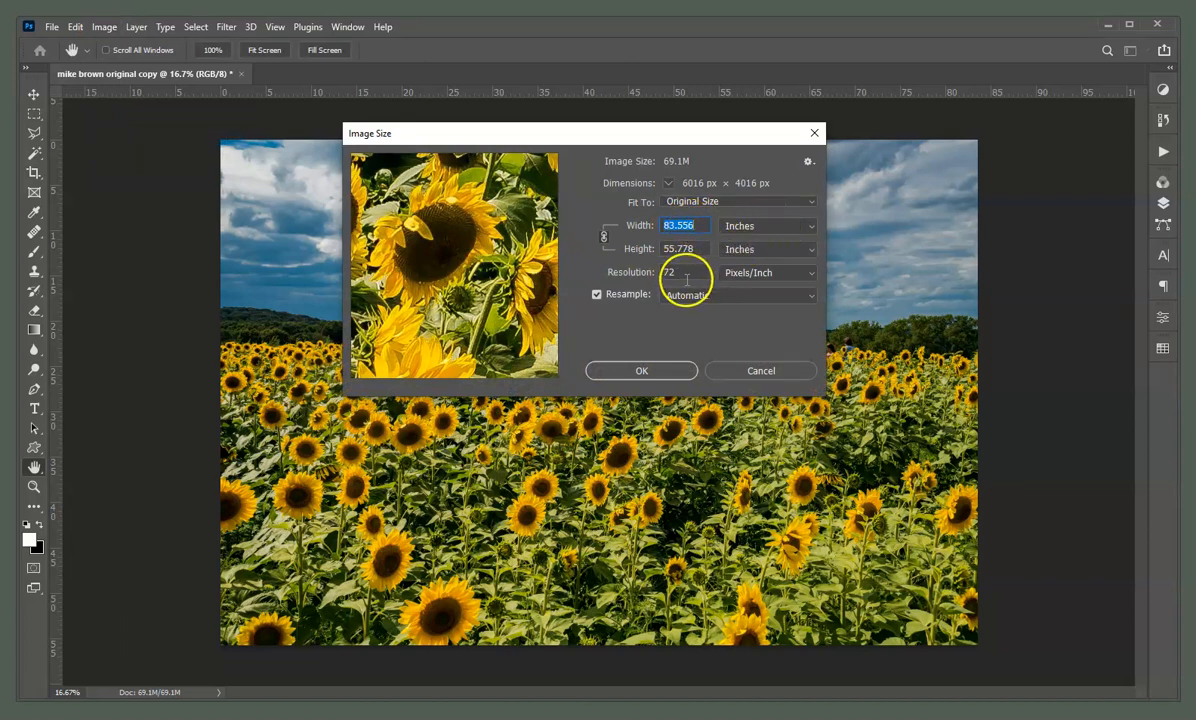
left_click(793, 232)
left_click(795, 254)
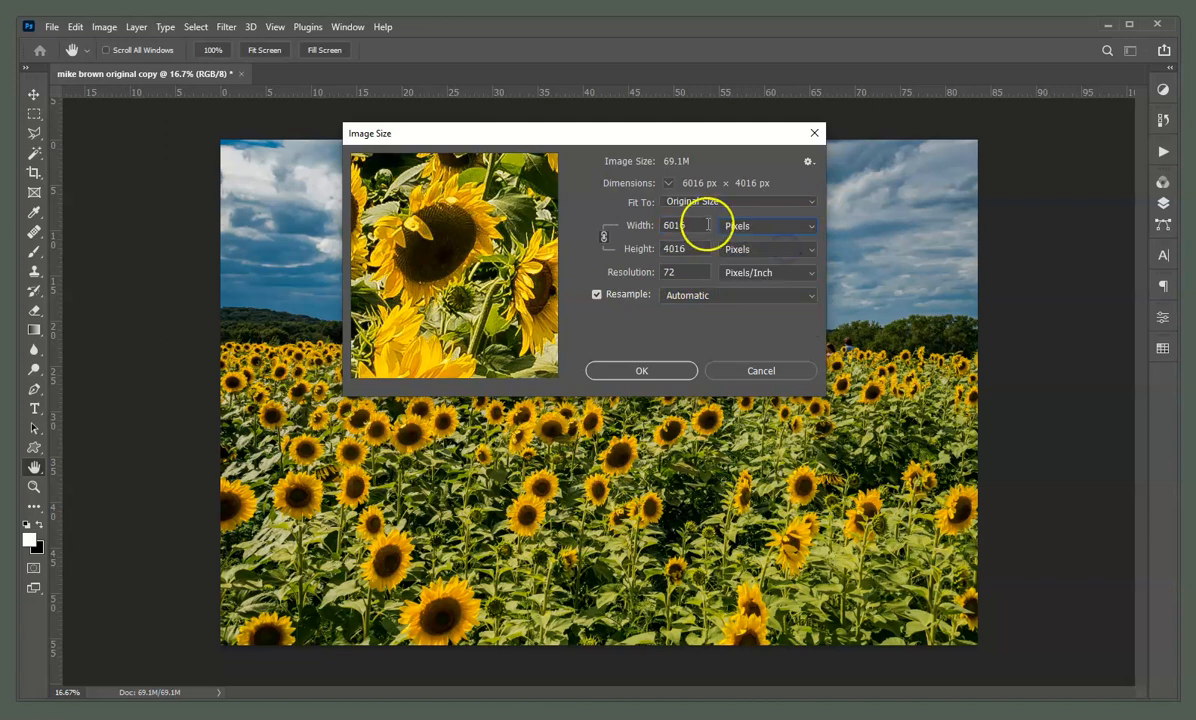
left_click(779, 232)
left_click(771, 264)
double_click(680, 272)
type("300")
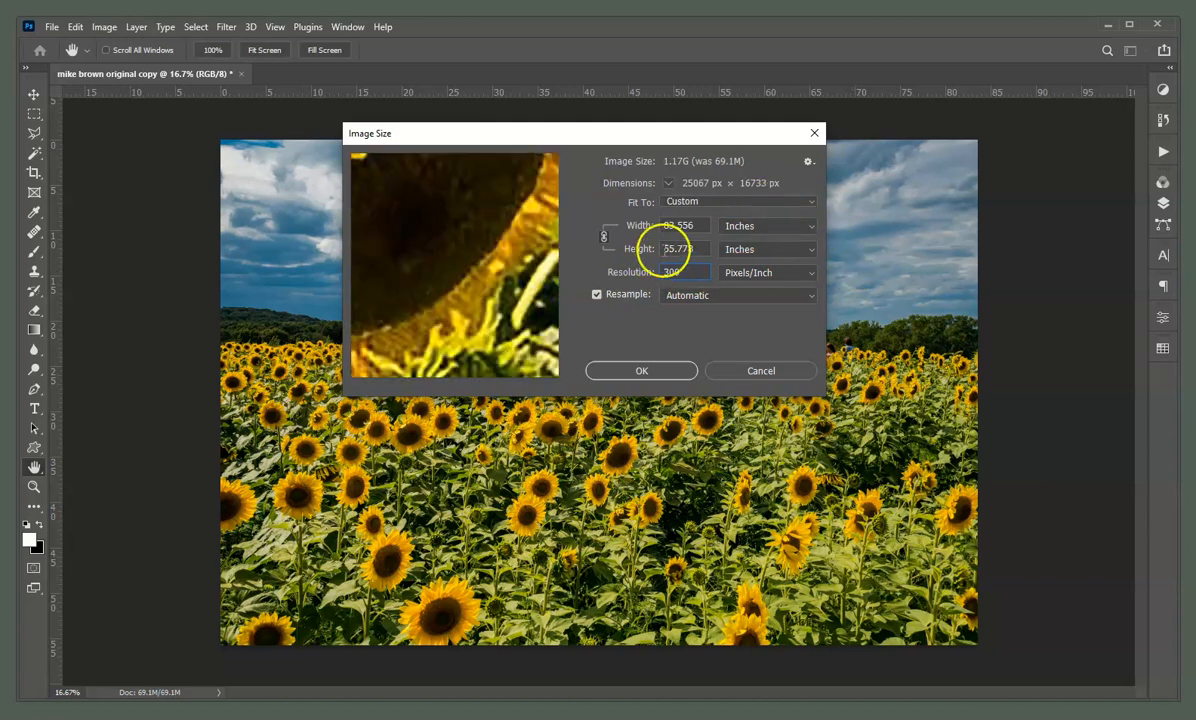
type("4")
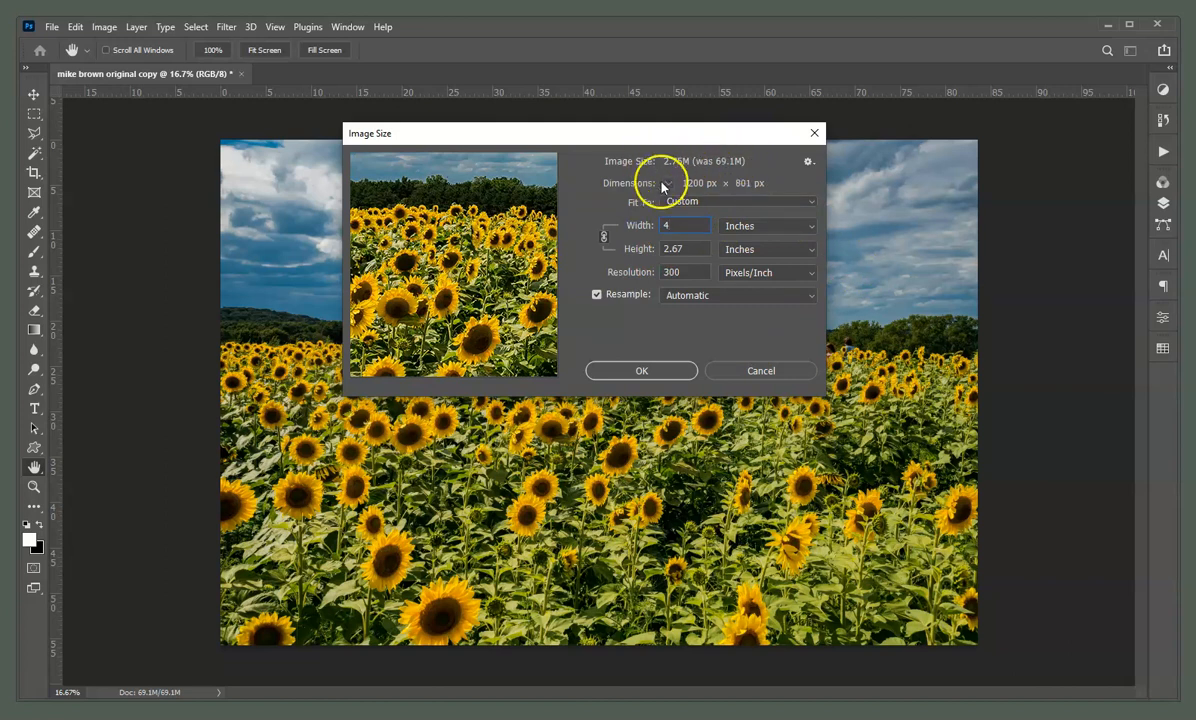
left_click(651, 369)
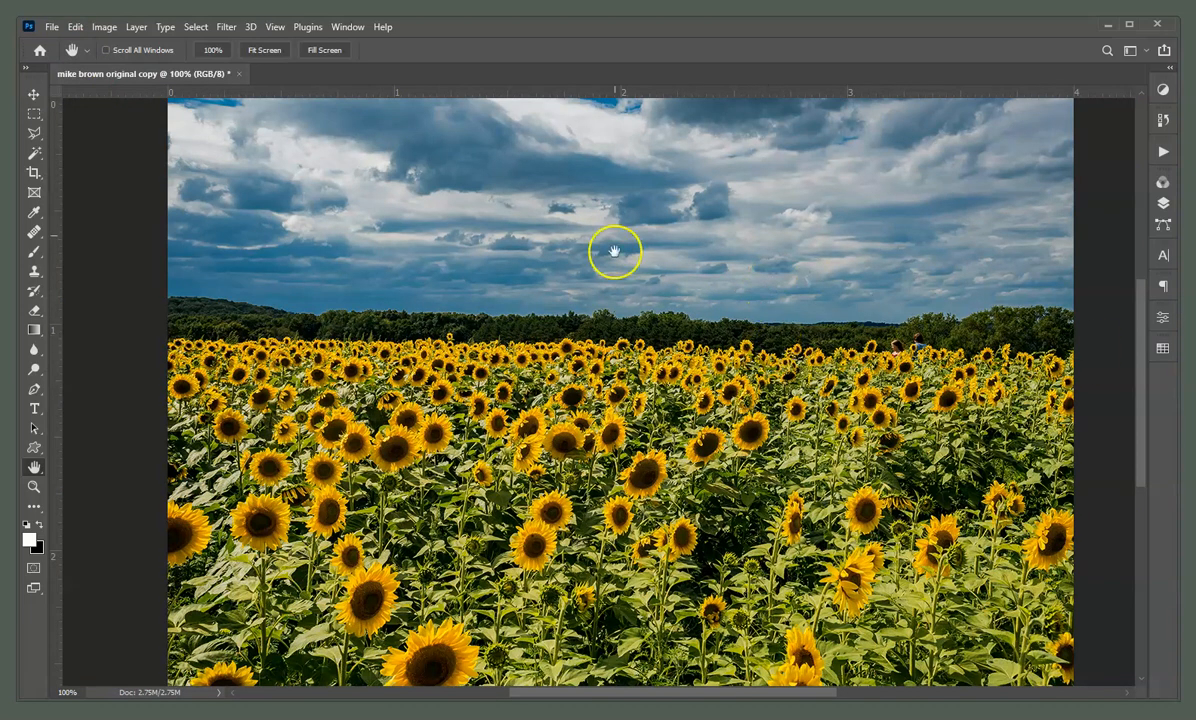
Save the resized copy to the desktop as an uncompressed TIFF named with the owner's name plus 'print'
left_click(53, 27)
left_click(114, 209)
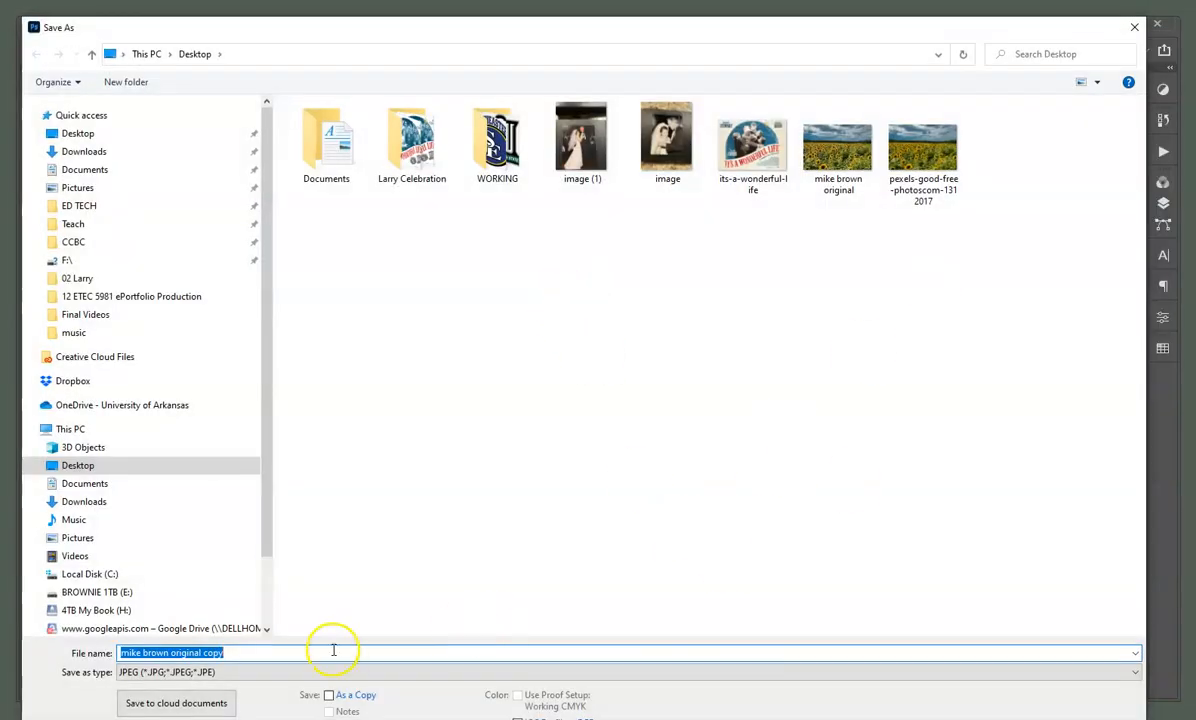
left_click(331, 651)
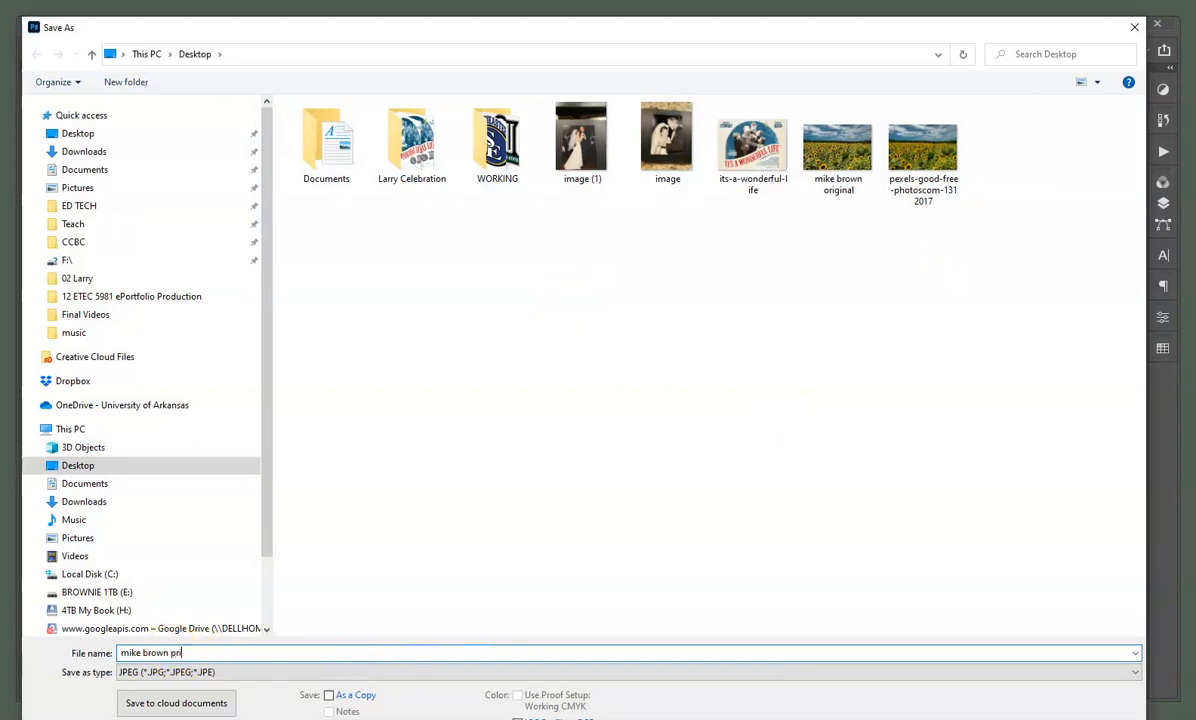
left_click(214, 672)
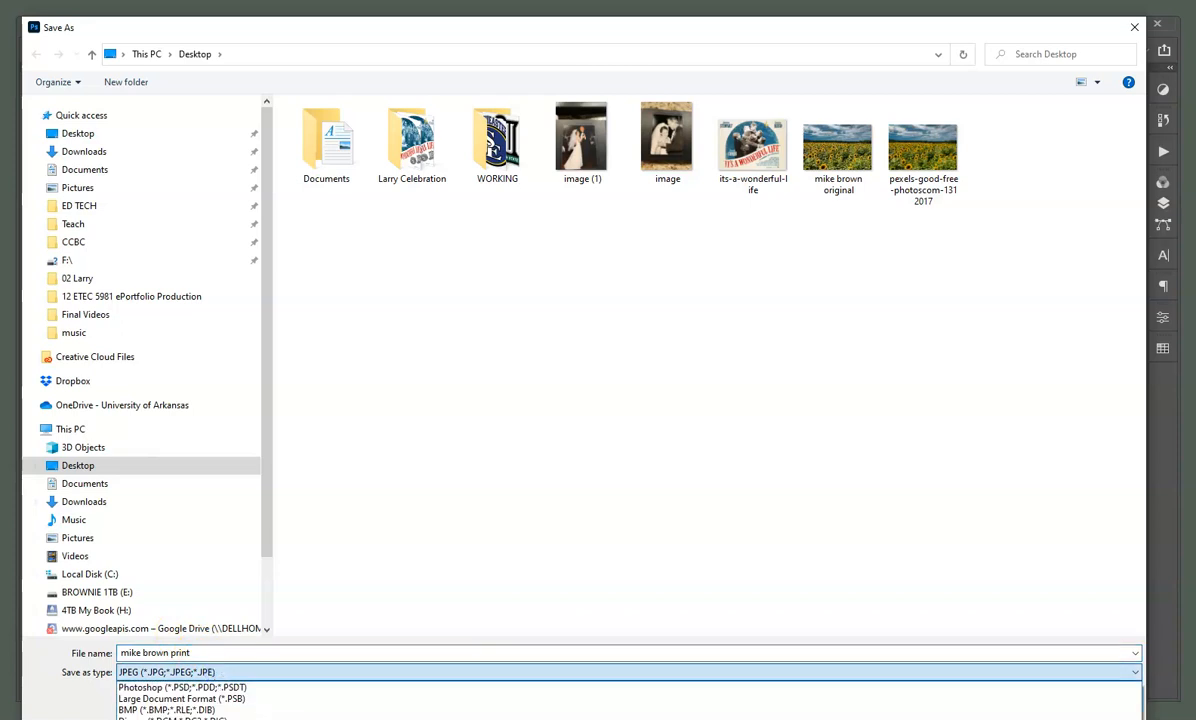
left_click(220, 719)
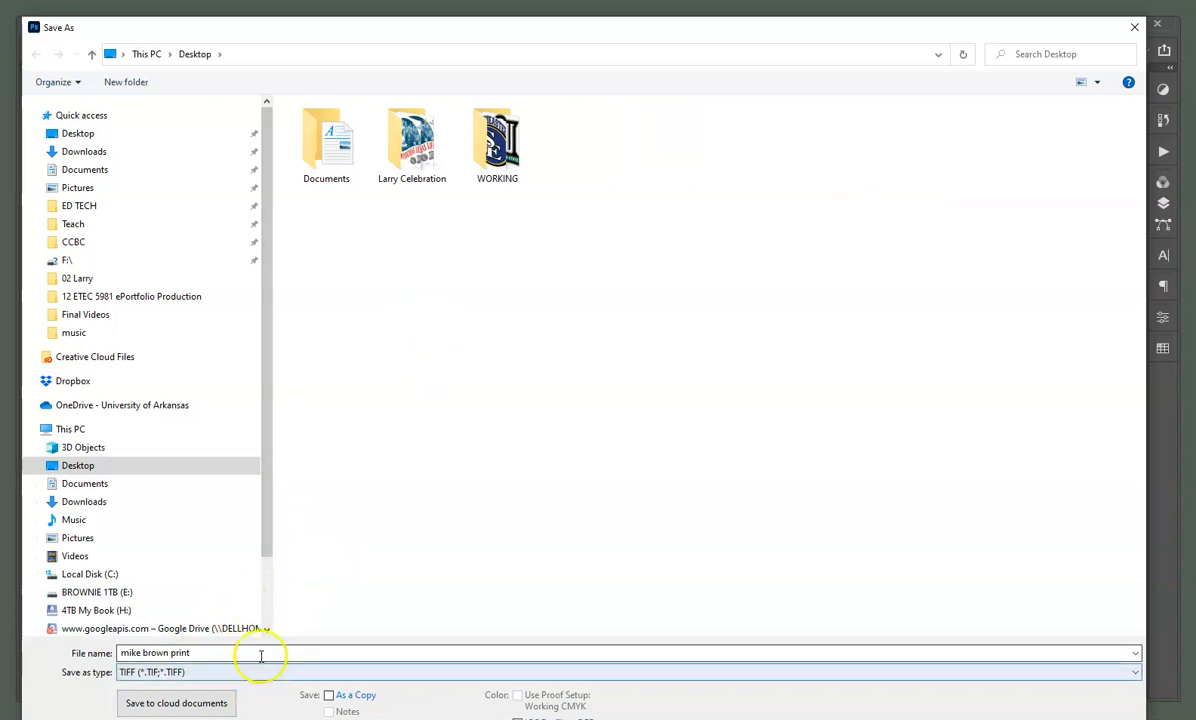
left_click_drag(721, 33, 737, 0)
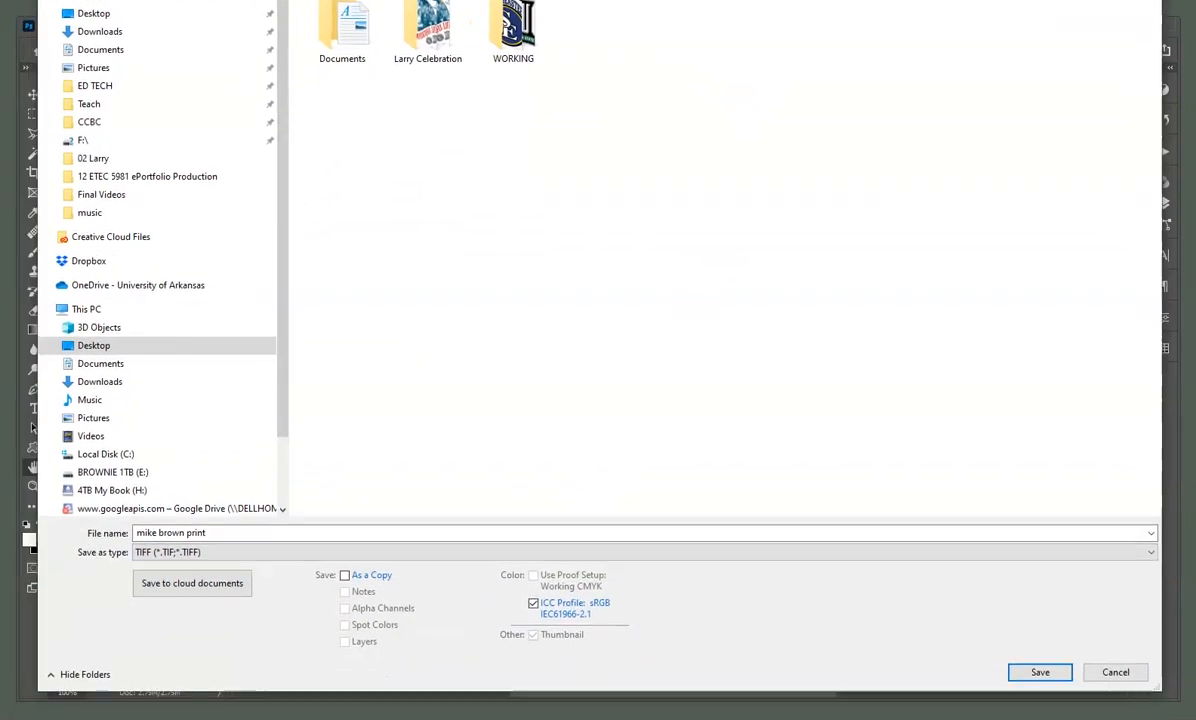
left_click(212, 552)
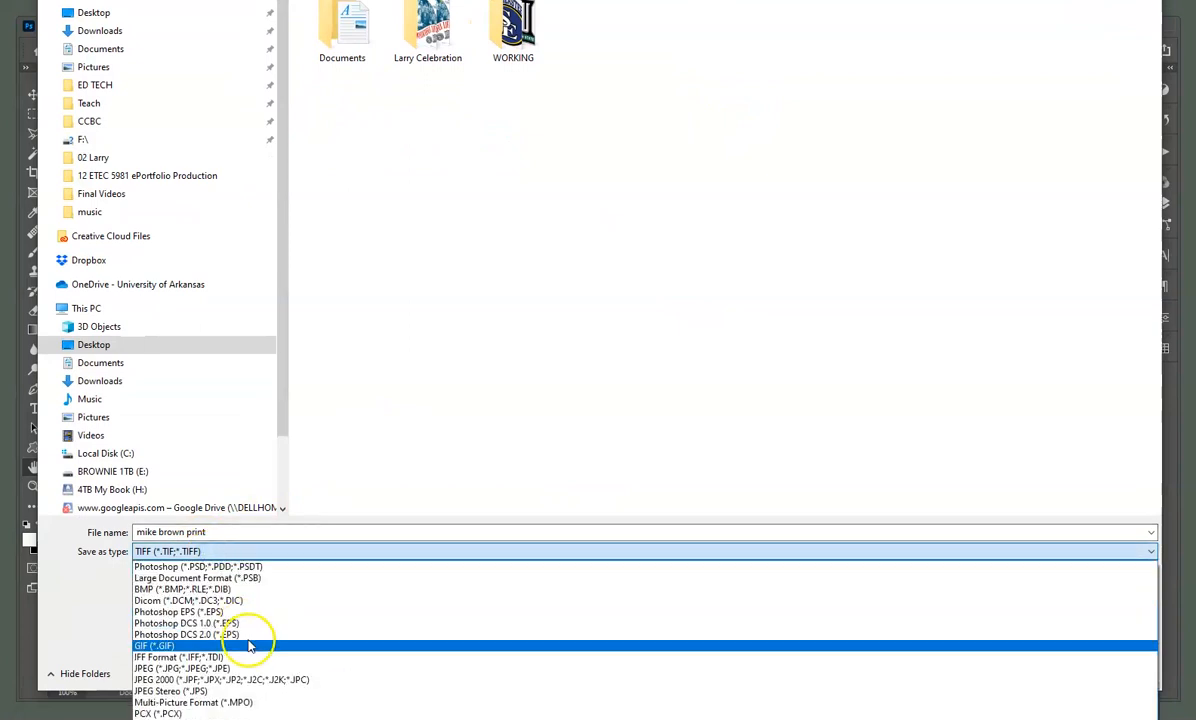
left_click(212, 552)
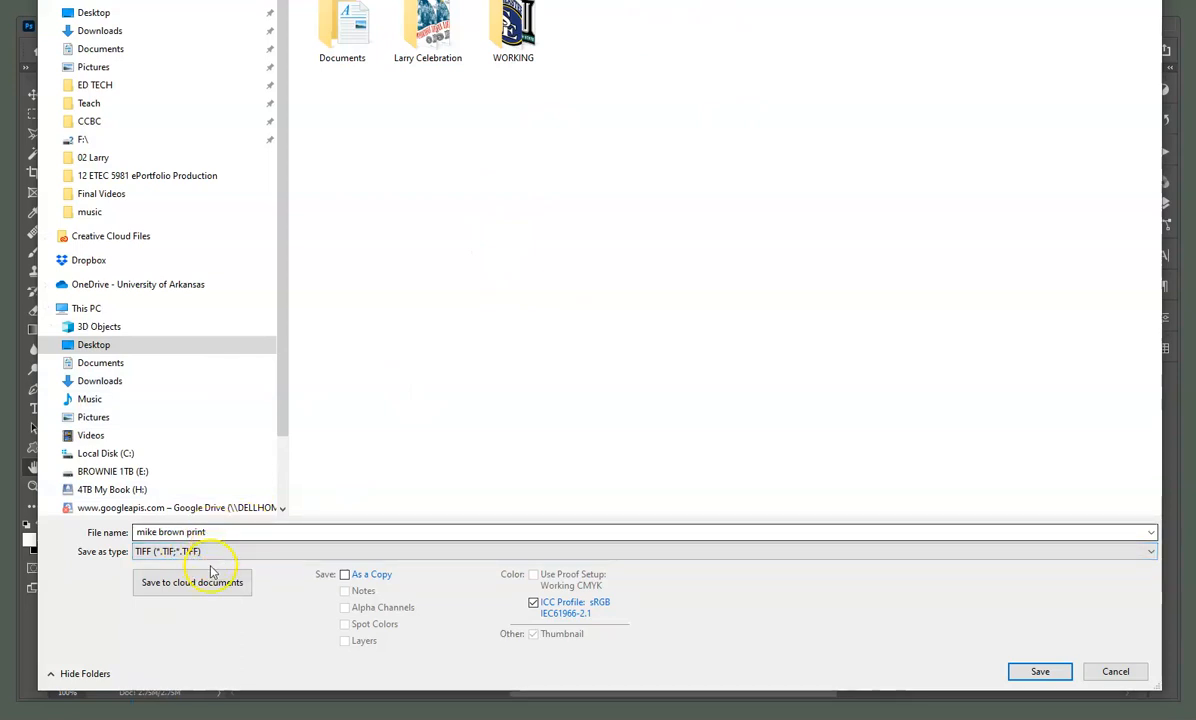
left_click(1040, 672)
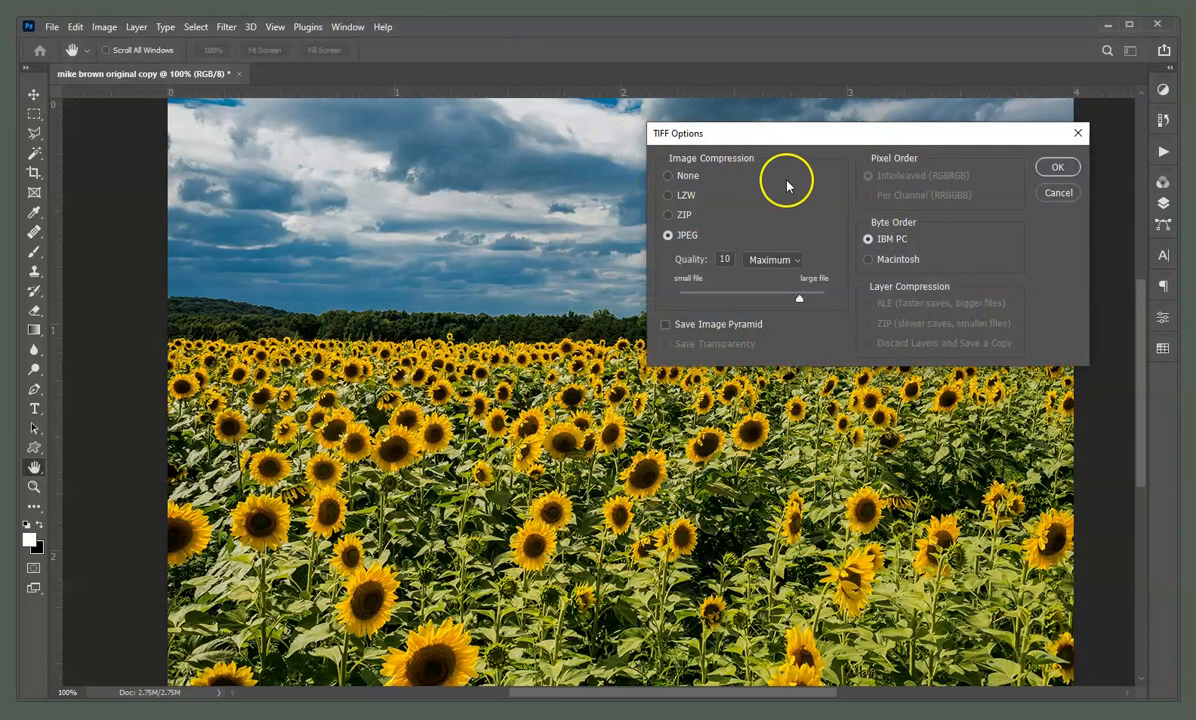
left_click(668, 176)
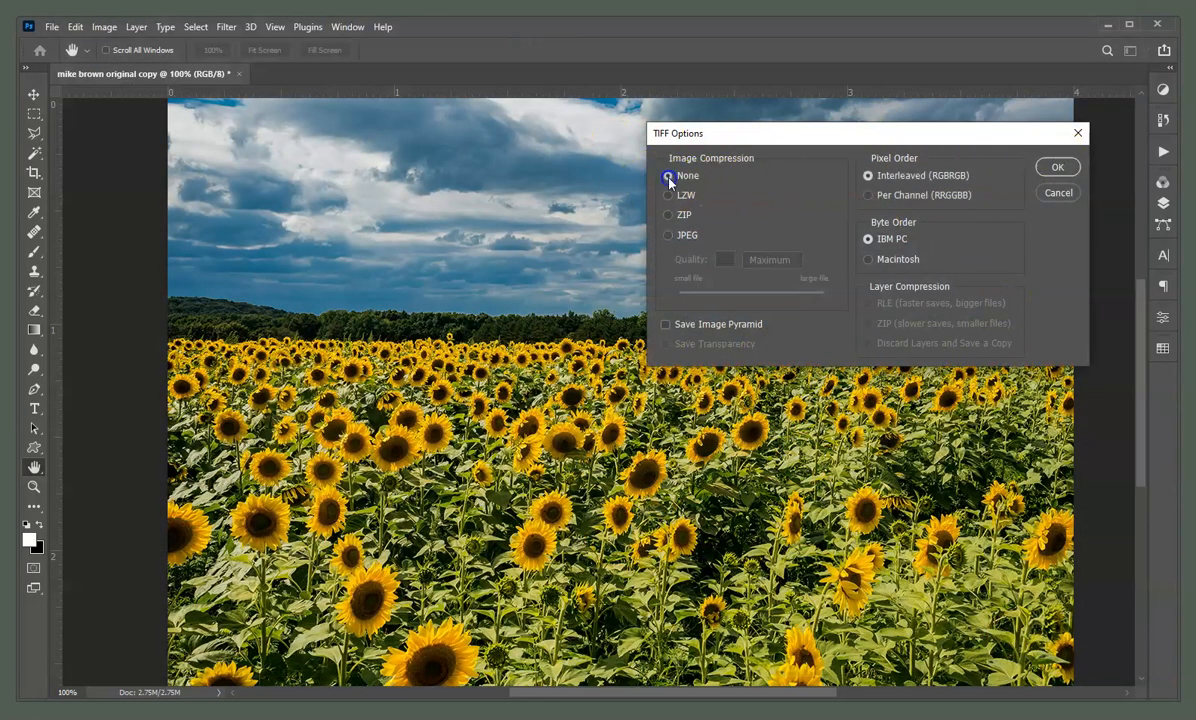
left_click(1057, 168)
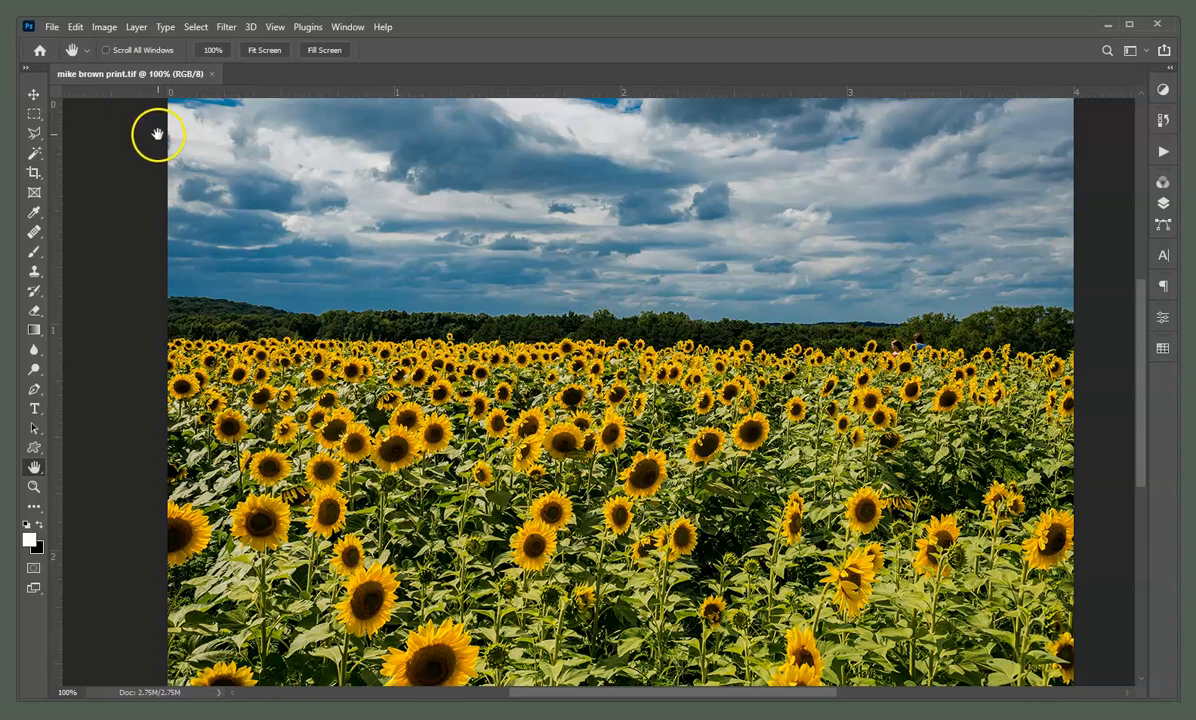
Set the image width to 400 pixels, giving 400 × 267 px at 300 ppi
left_click(102, 27)
left_click(142, 146)
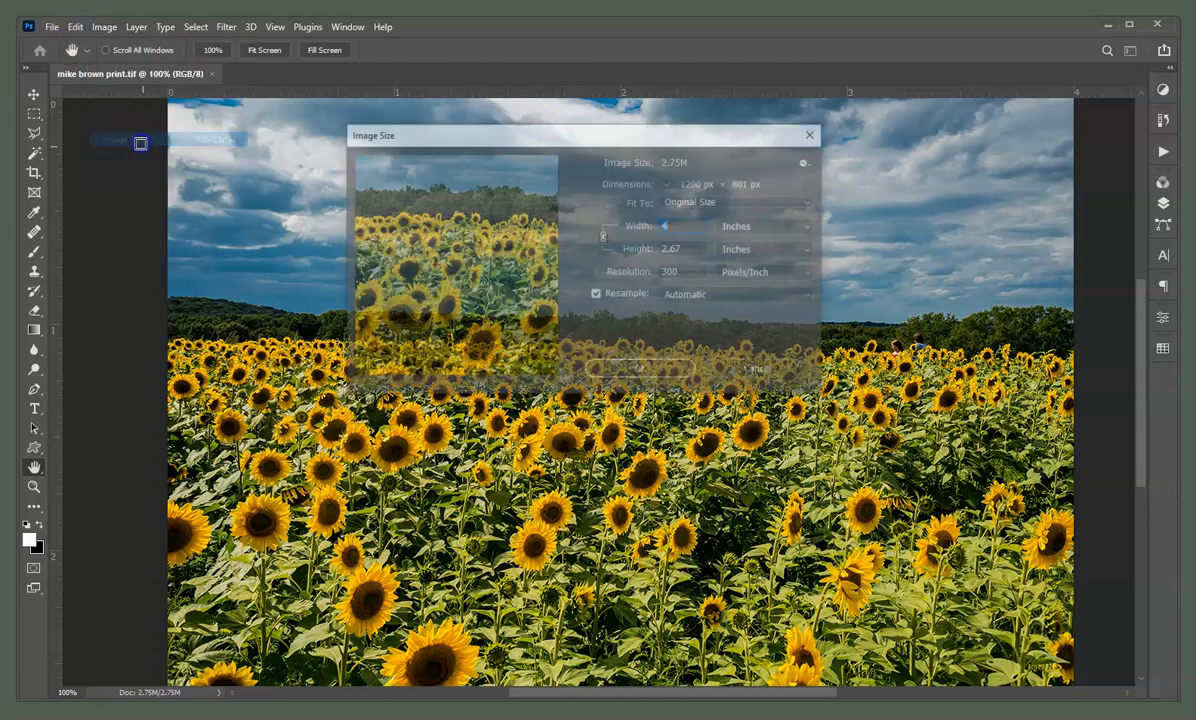
left_click(778, 226)
left_click(775, 254)
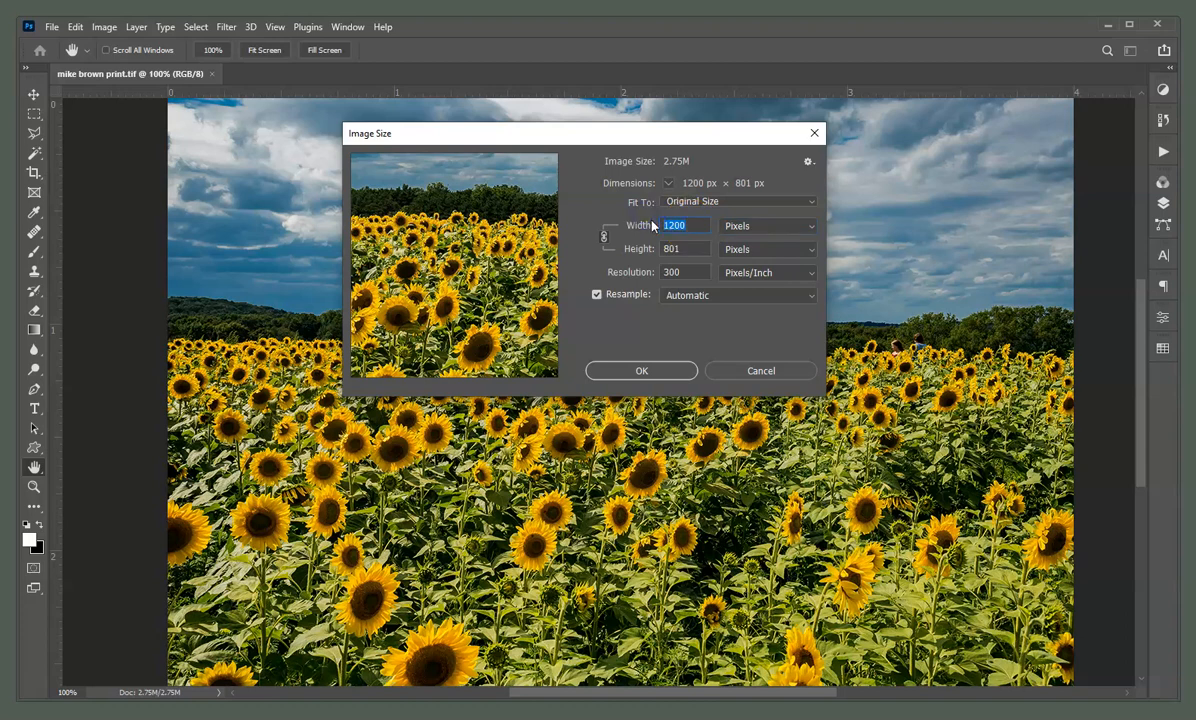
type("400")
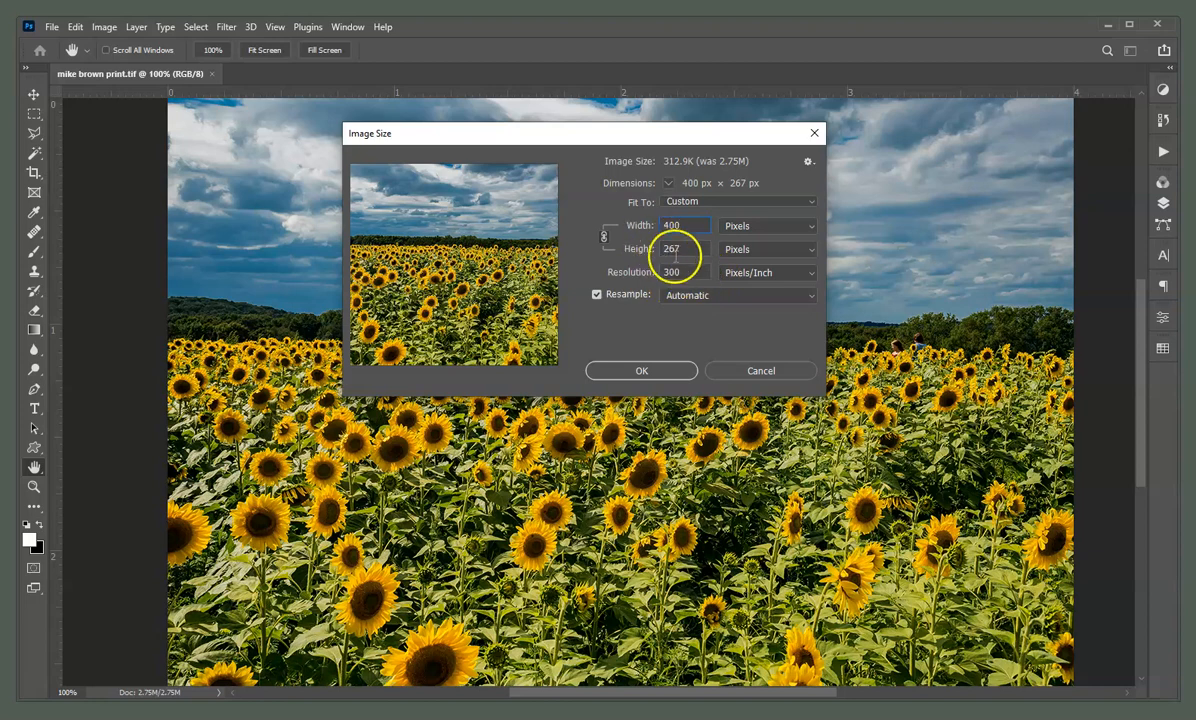
left_click(641, 371)
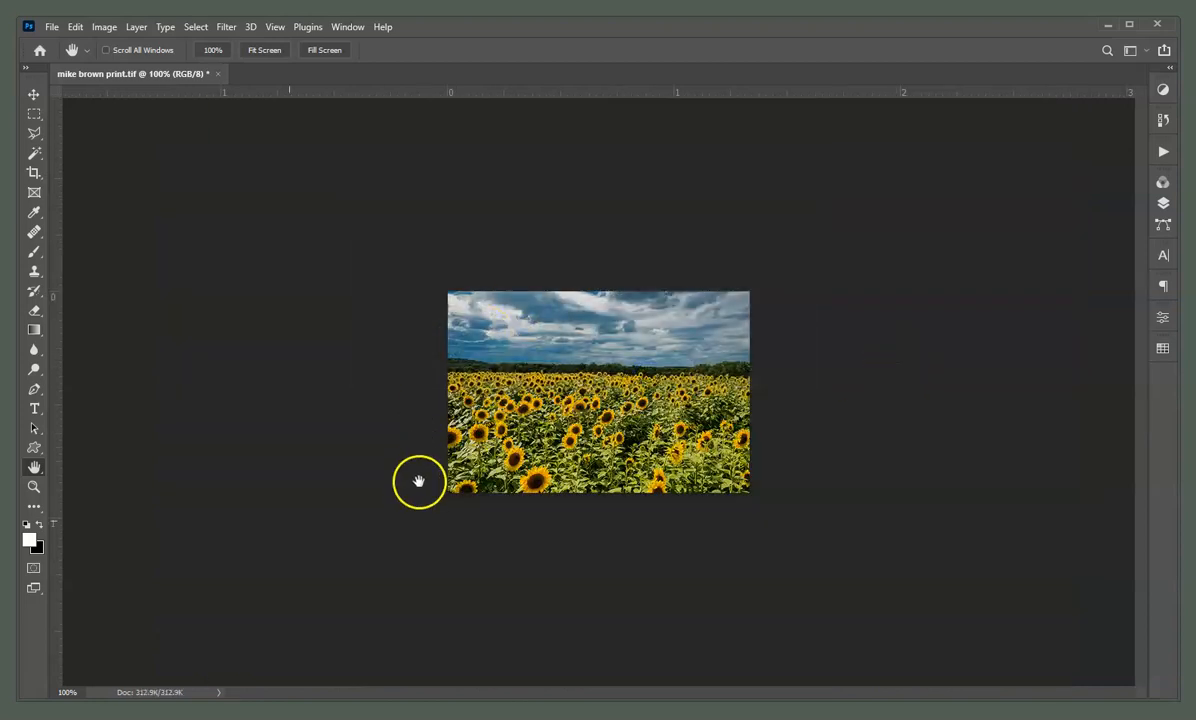
Save the 400-px image as a maximum-quality JPEG named with the owner's name plus 'web', then minimize Photoshop
left_click(50, 27)
left_click(113, 209)
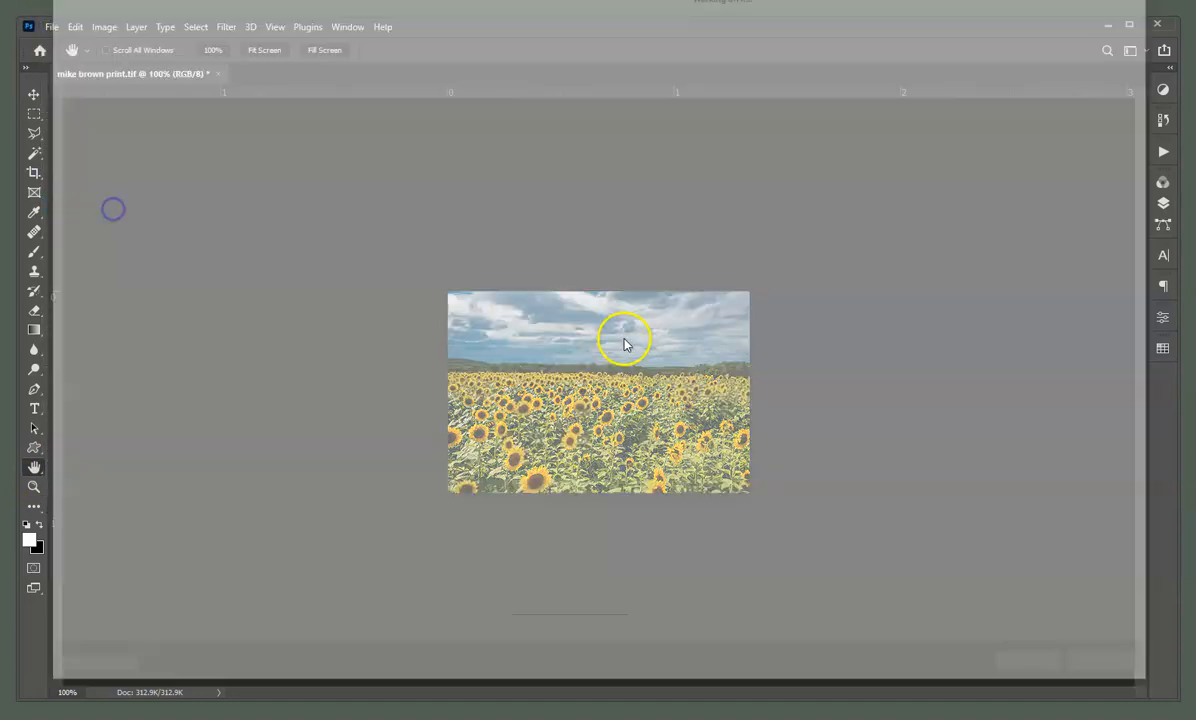
left_click(341, 552)
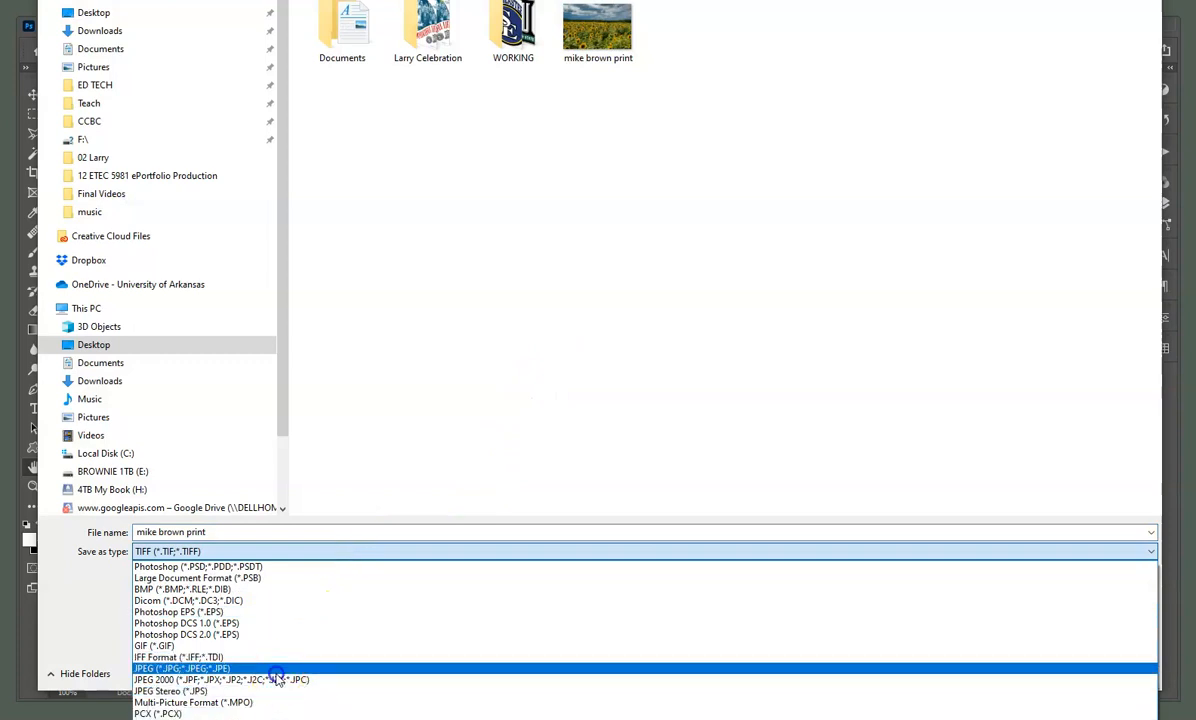
left_click(277, 668)
left_click(210, 531)
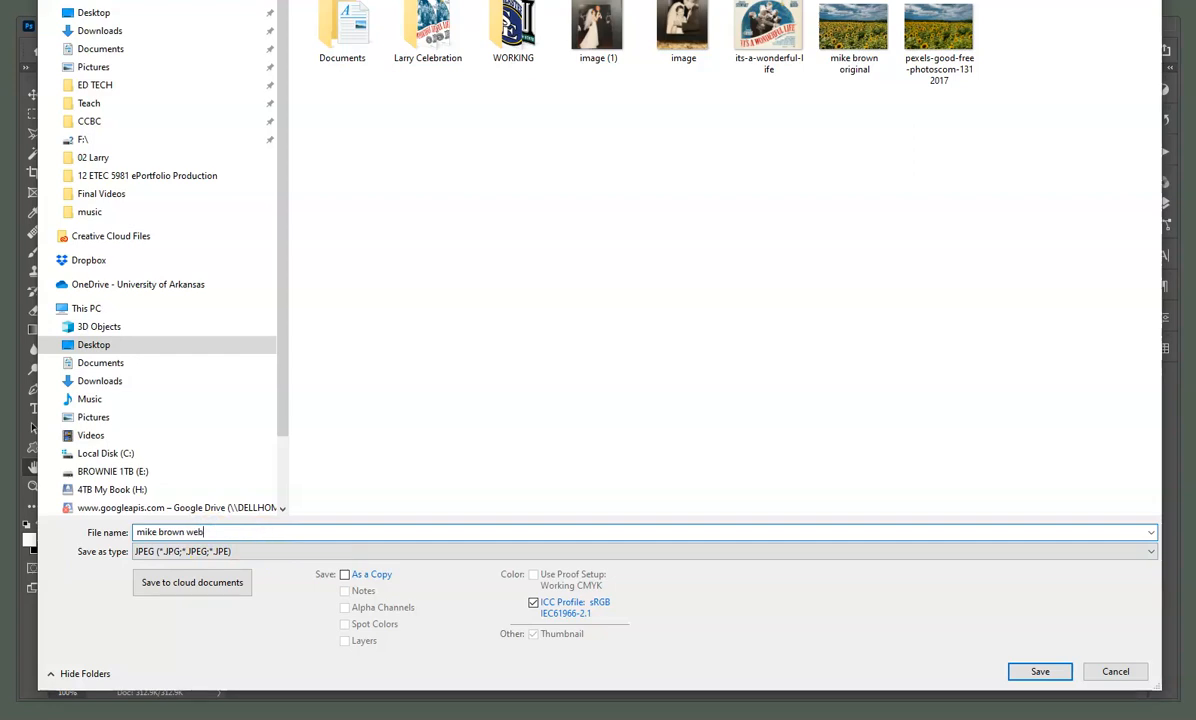
key("Return")
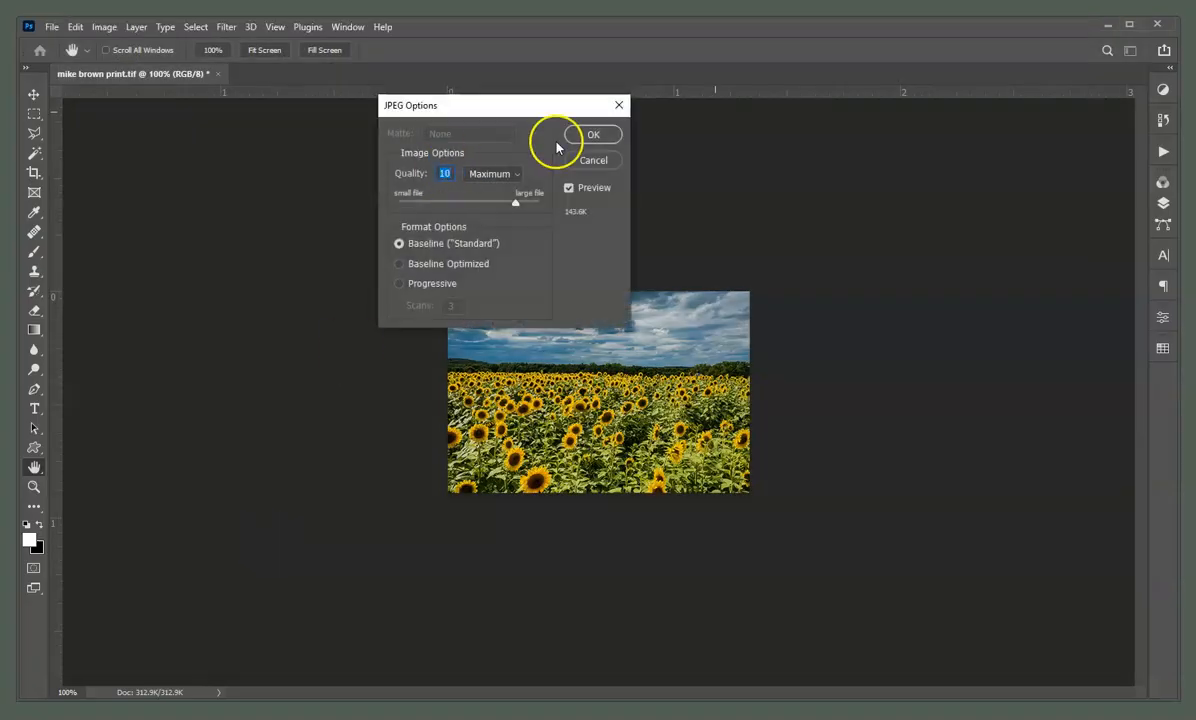
left_click(607, 132)
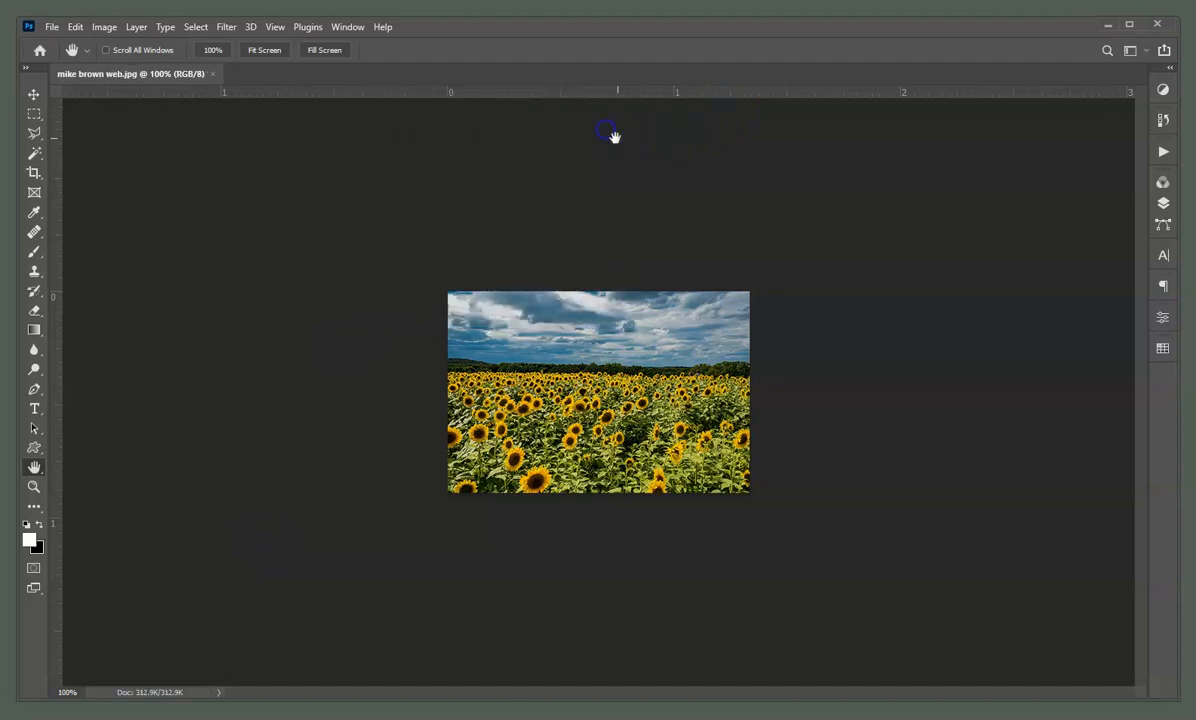
left_click(1108, 27)
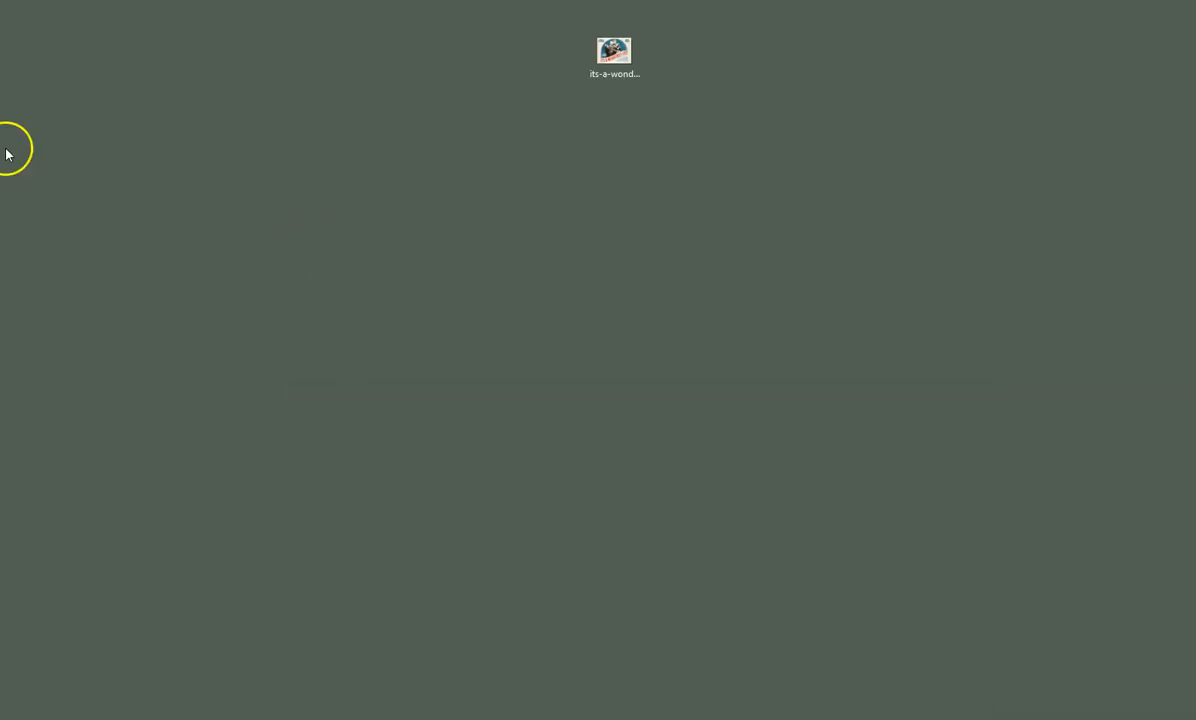
Replace the old poster file on the desktop with the three sunflower files and check the print file's details
left_click_drag(607, 55, 0, 145)
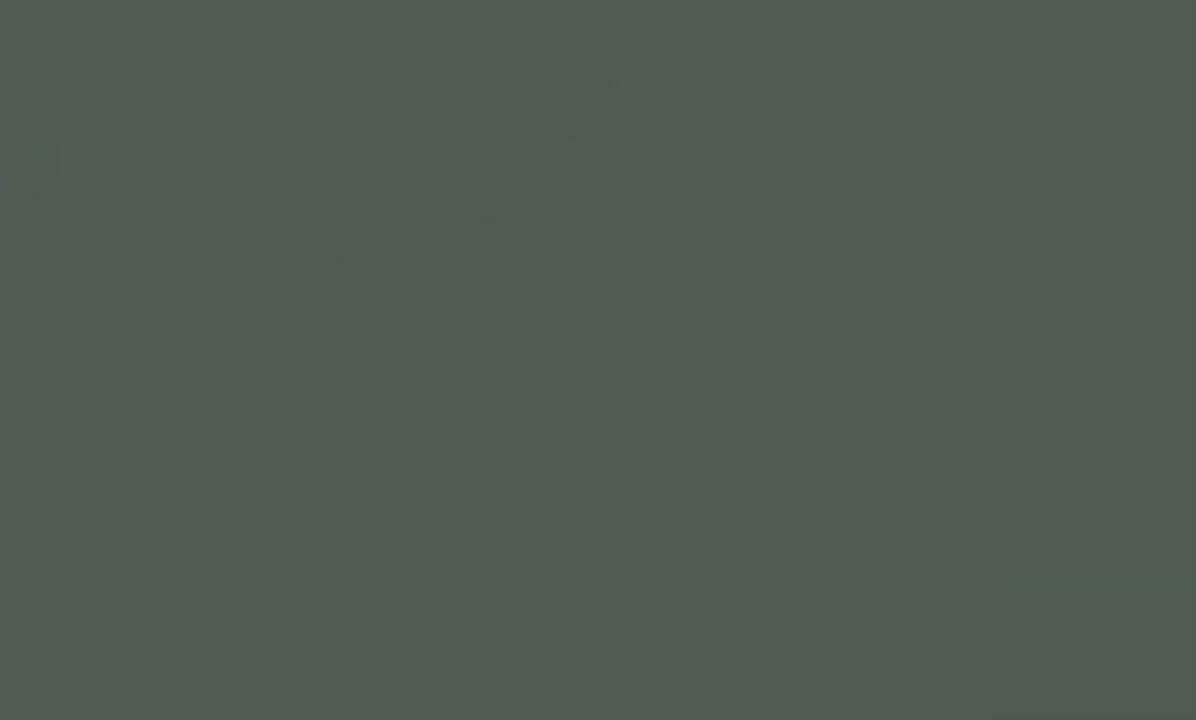
left_click_drag(0, 200, 484, 221)
left_click(609, 200)
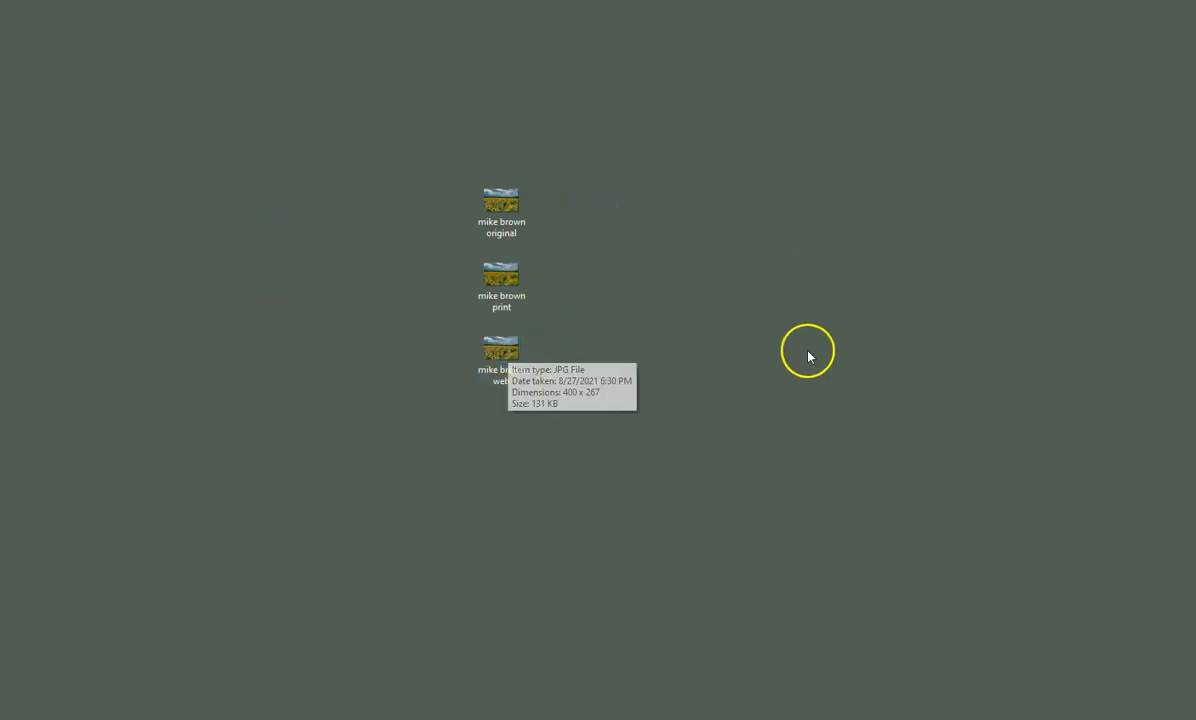
mouse_move(511, 210)
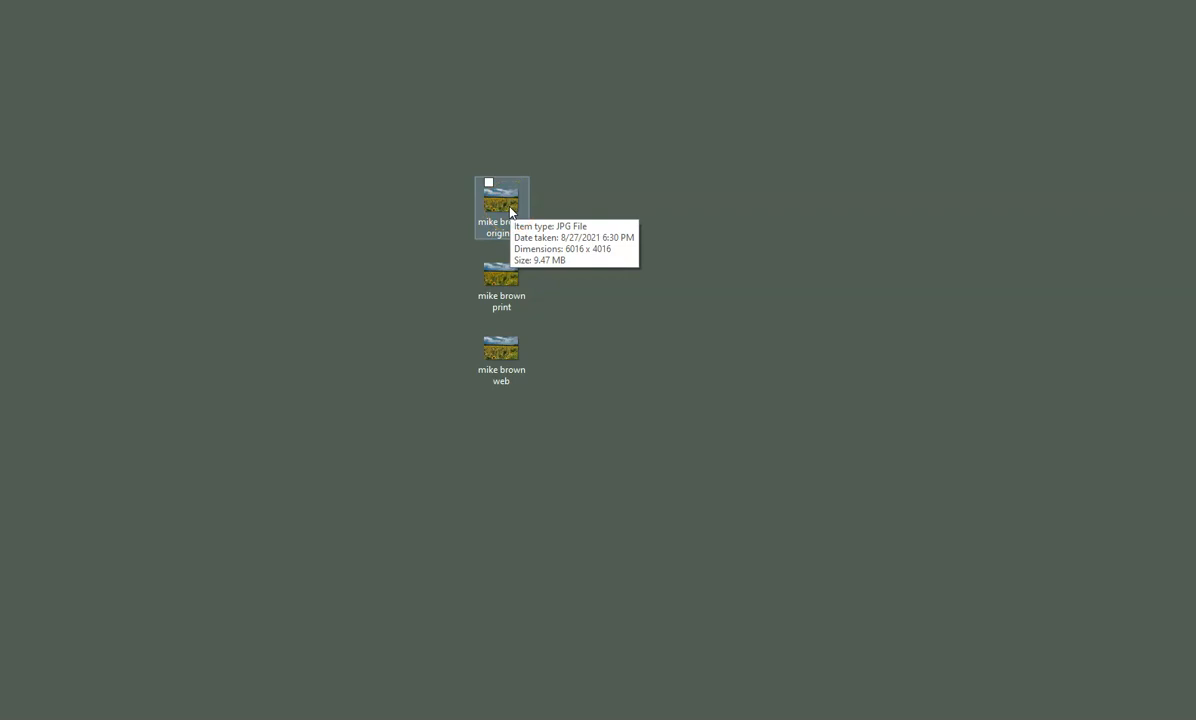
left_click(516, 276)
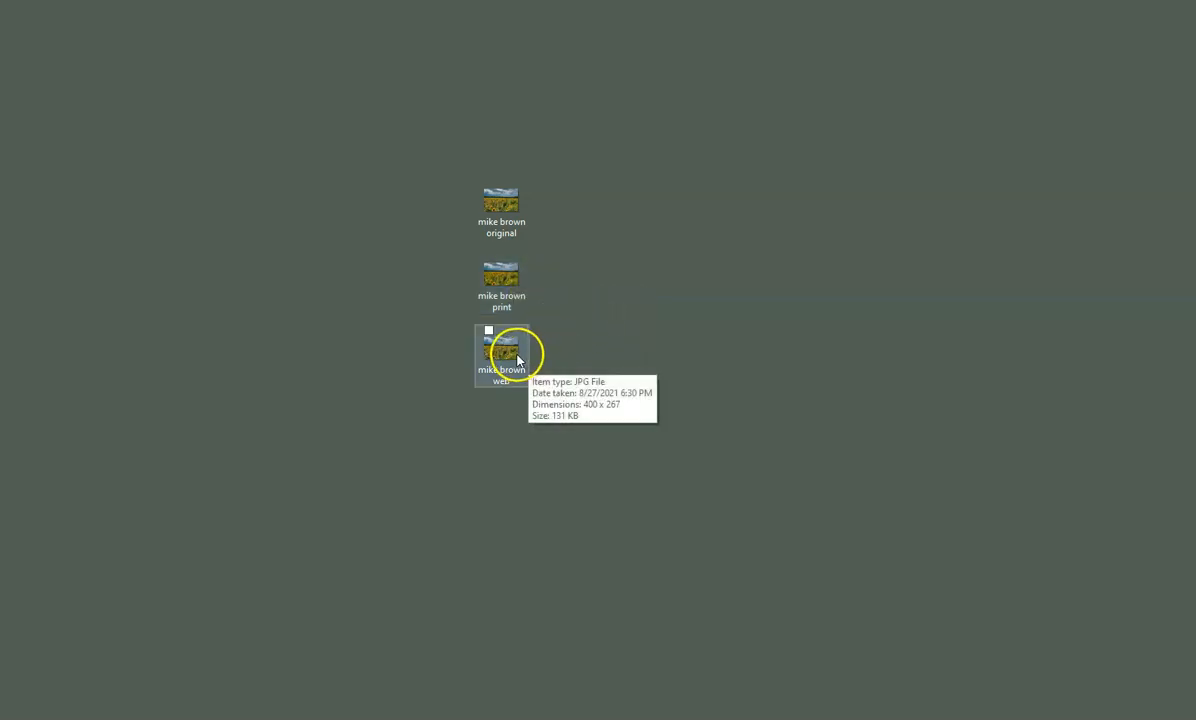
left_click(735, 348)
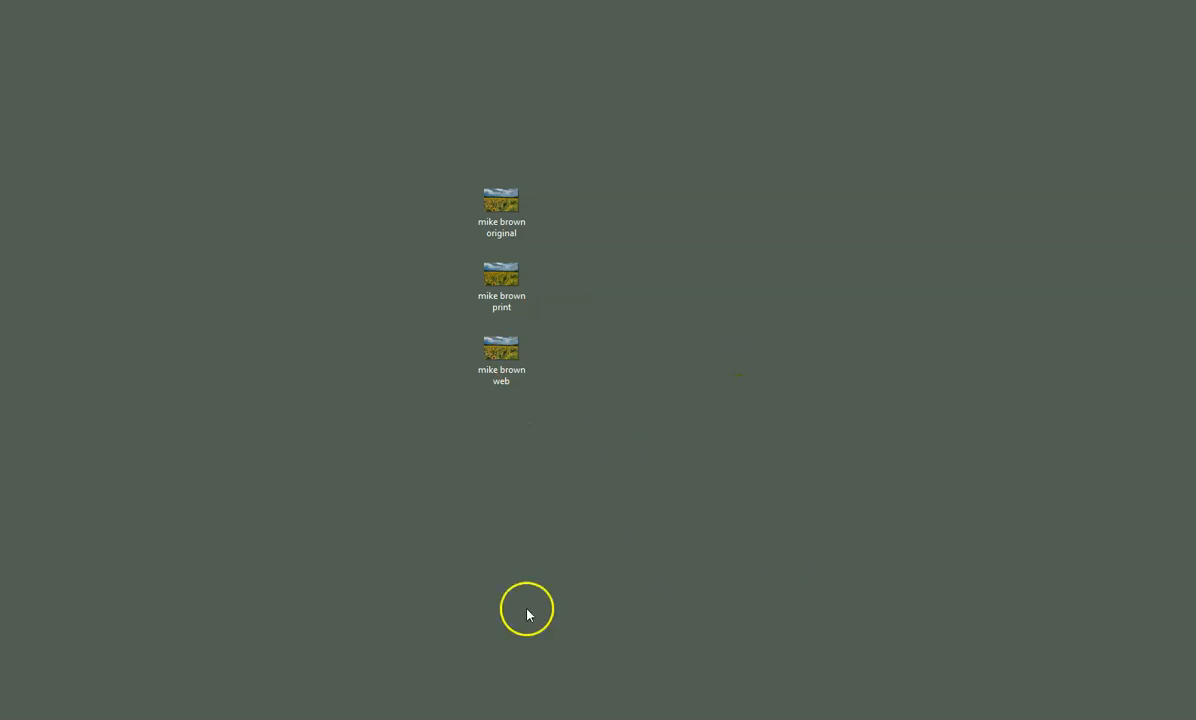